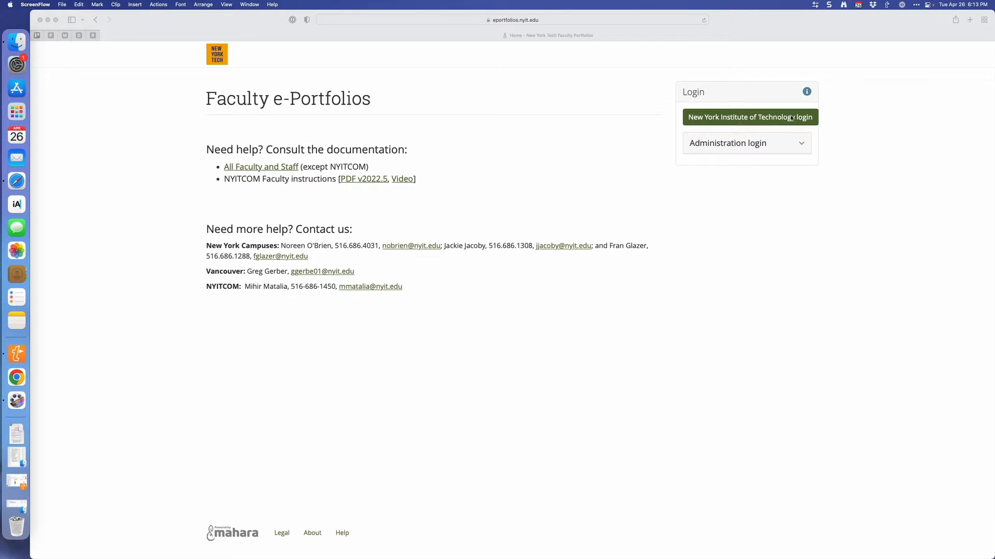
Sign in to the Faculty e-Portfolios site through the New York Institute of Technology login.
click(736, 121)
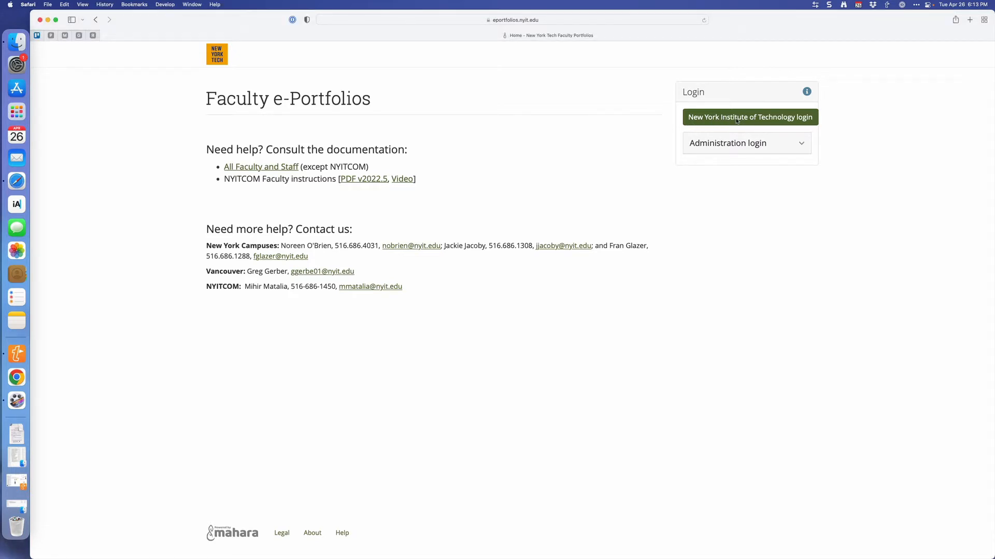
click(736, 120)
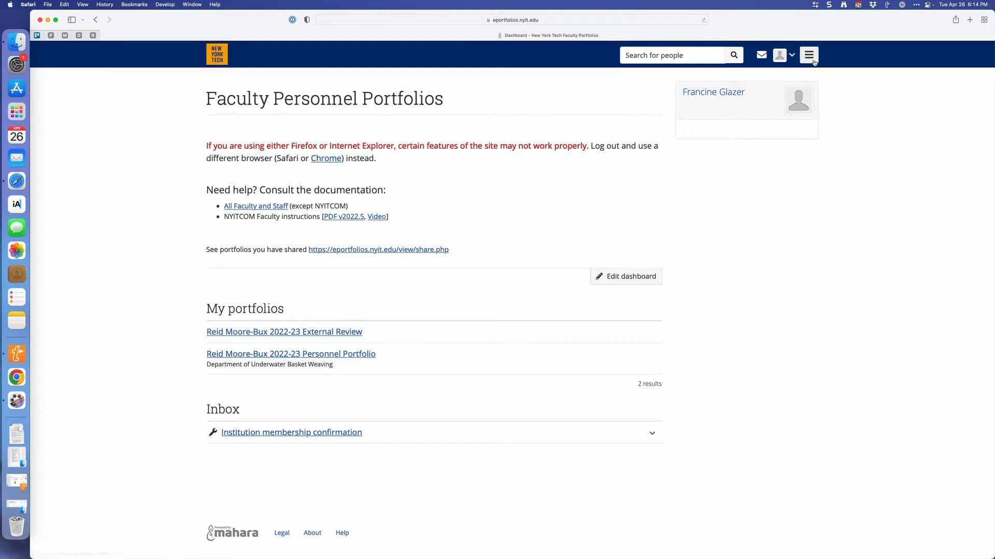
click(791, 56)
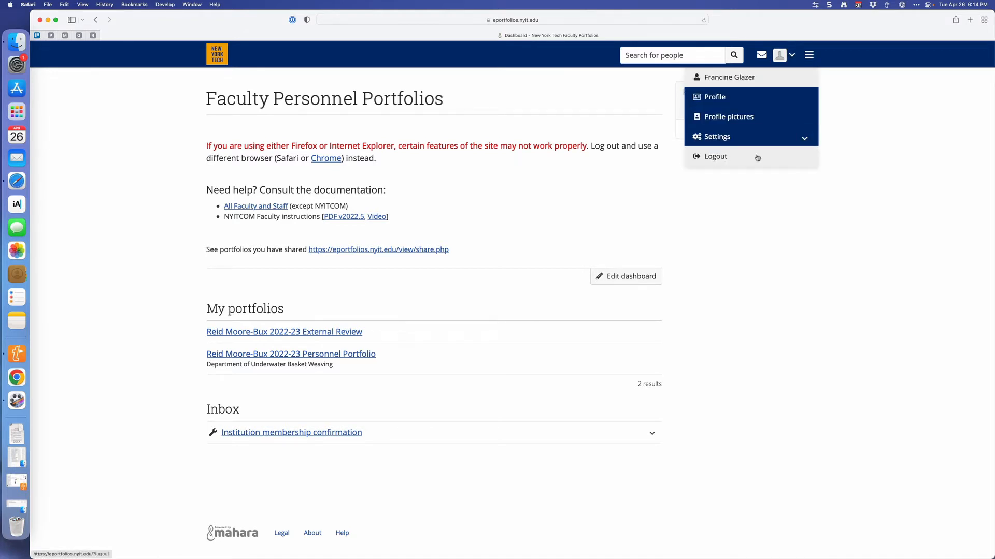
click(835, 155)
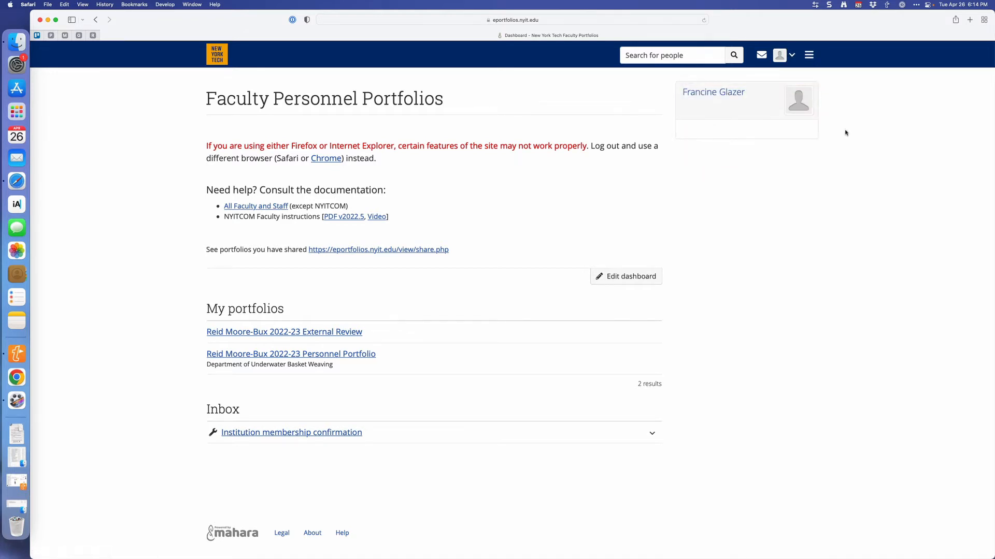
Go to Pages and collections and make a copy of the 2022-23 Personnel Portfolio TEMPLATE page.
click(811, 60)
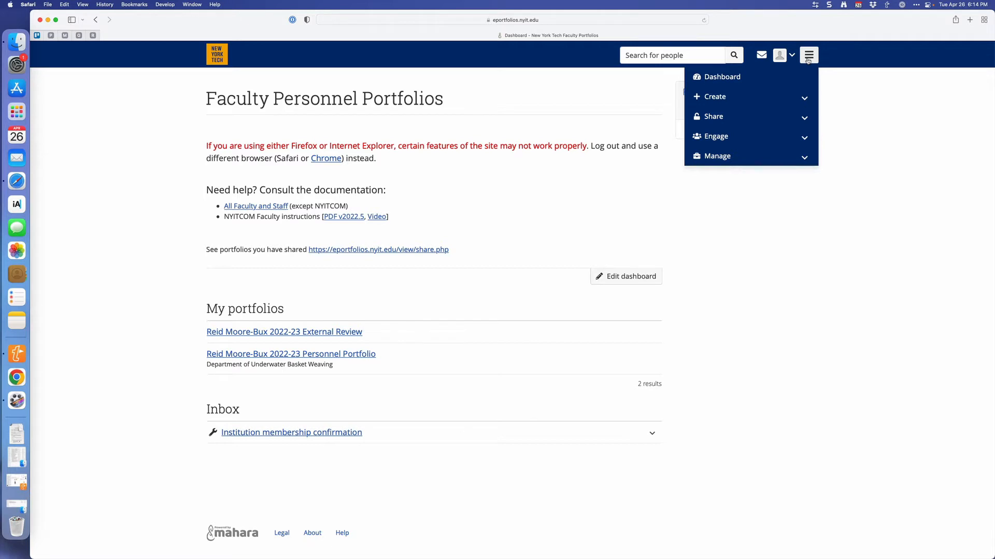
click(791, 98)
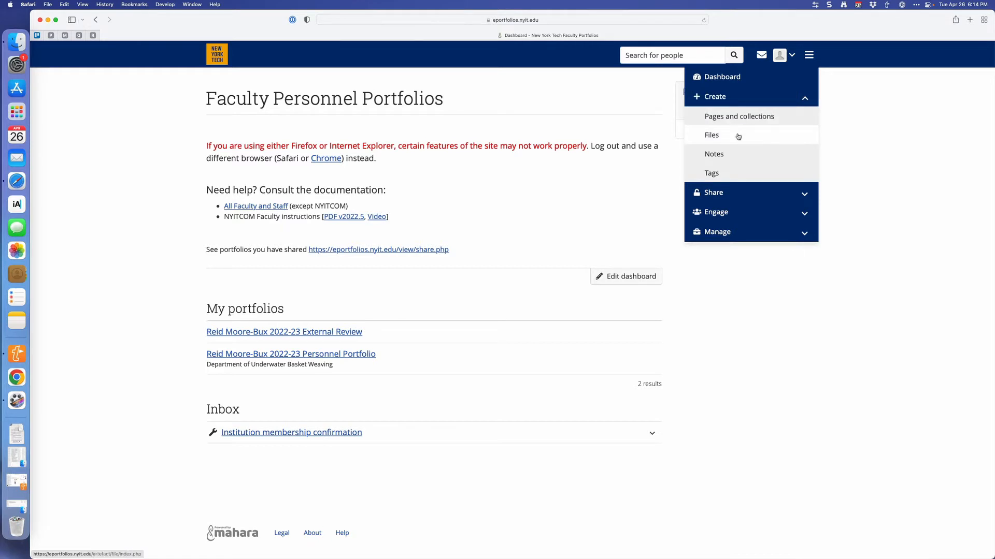
click(803, 193)
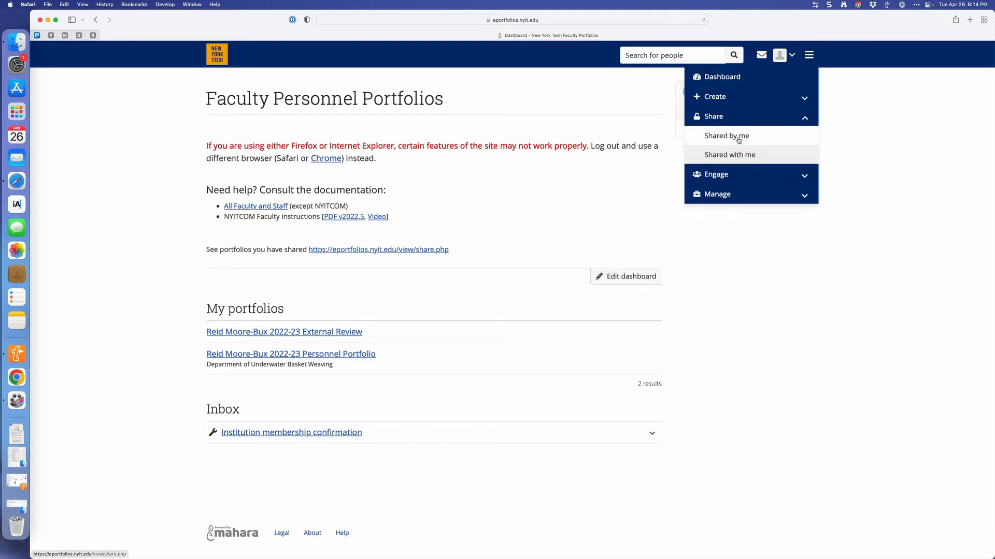
click(733, 103)
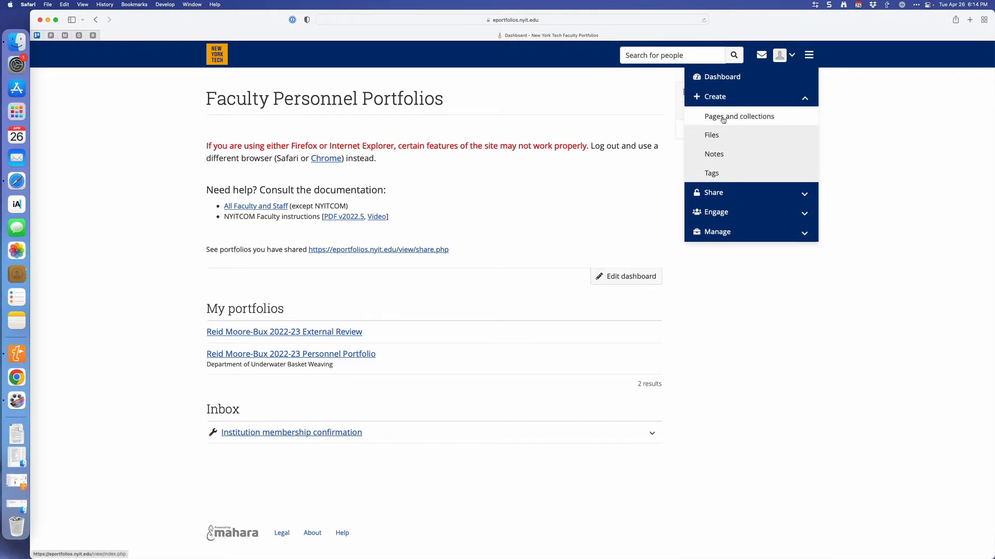
click(724, 120)
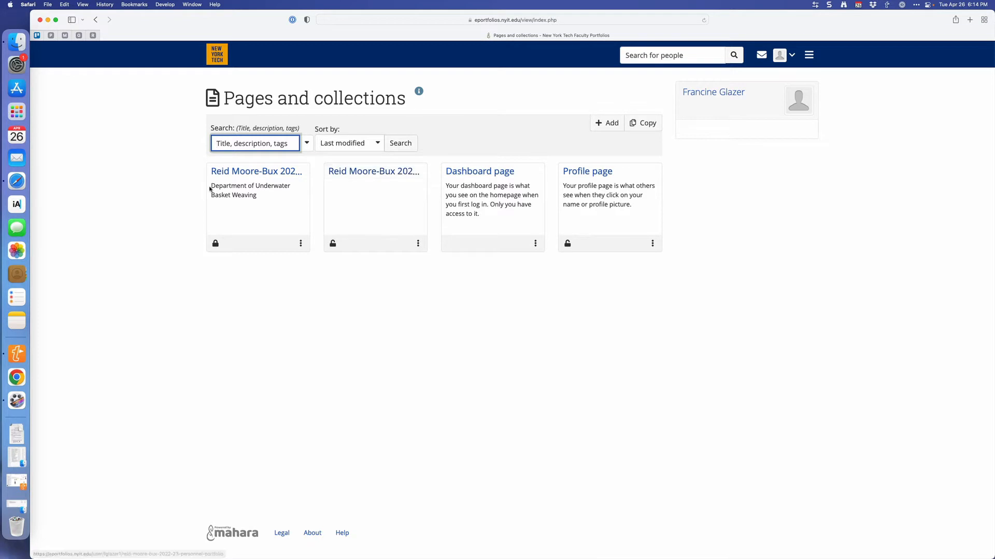
click(642, 125)
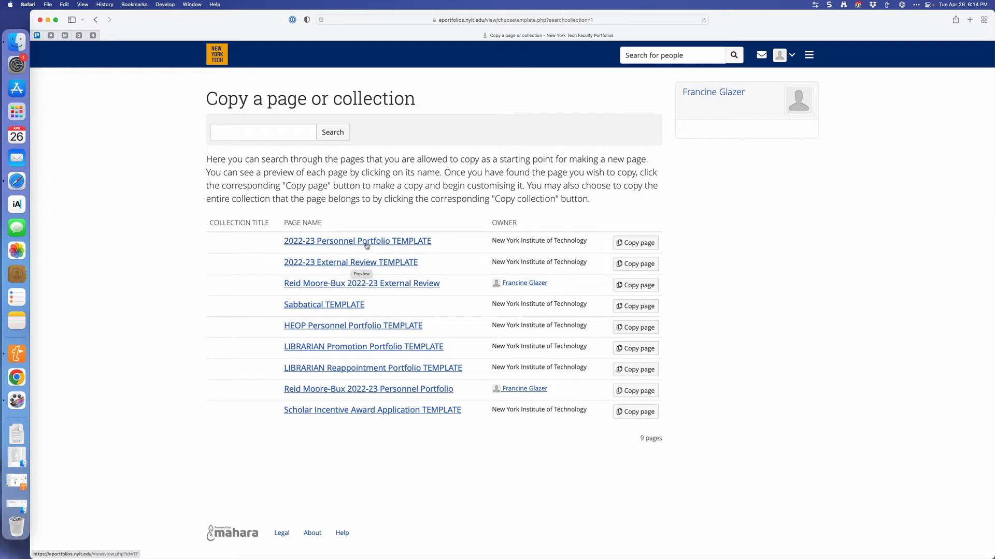
click(636, 248)
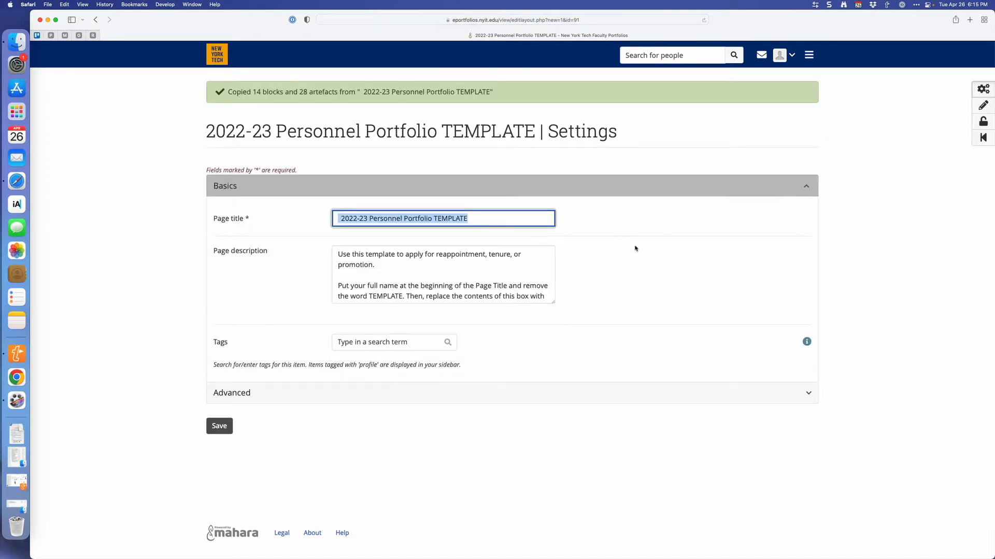
Remove the word TEMPLATE from the end of the copied page's title.
key(Right)
key(BackSpace)
key(BackSpace)
key(BackSpace)
key(BackSpace)
key(BackSpace)
key(BackSpace)
key(BackSpace)
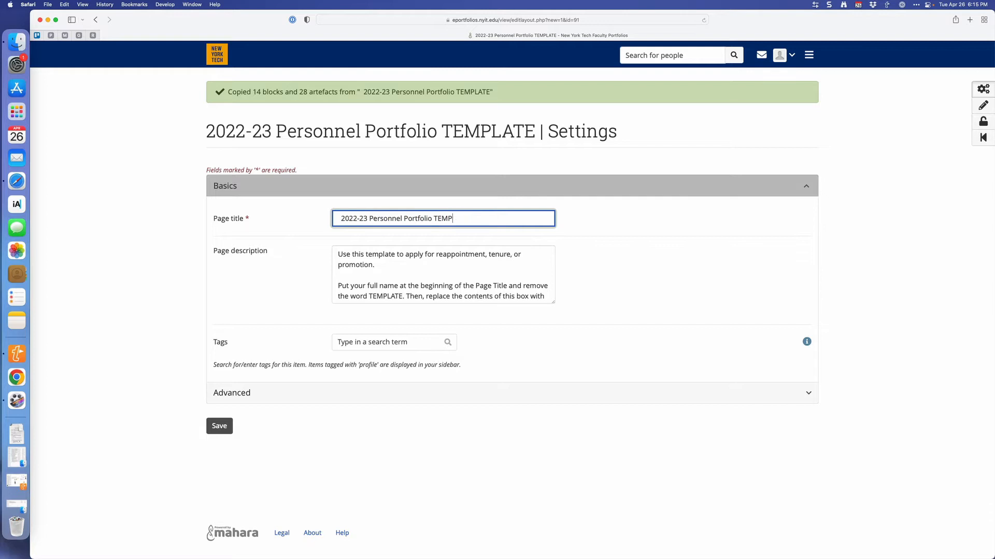
key(BackSpace)
key(BackSpace)
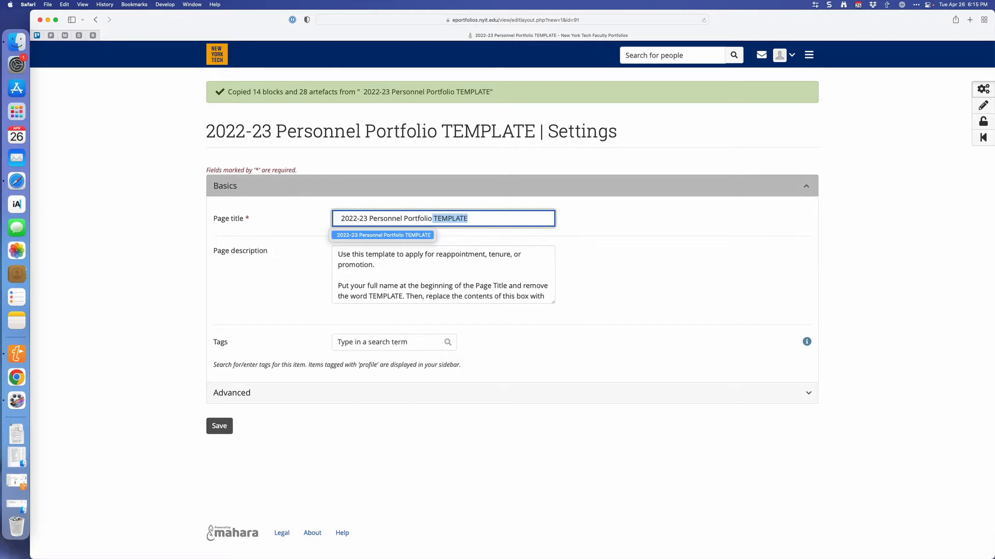
key(BackSpace)
key(BackSpace)
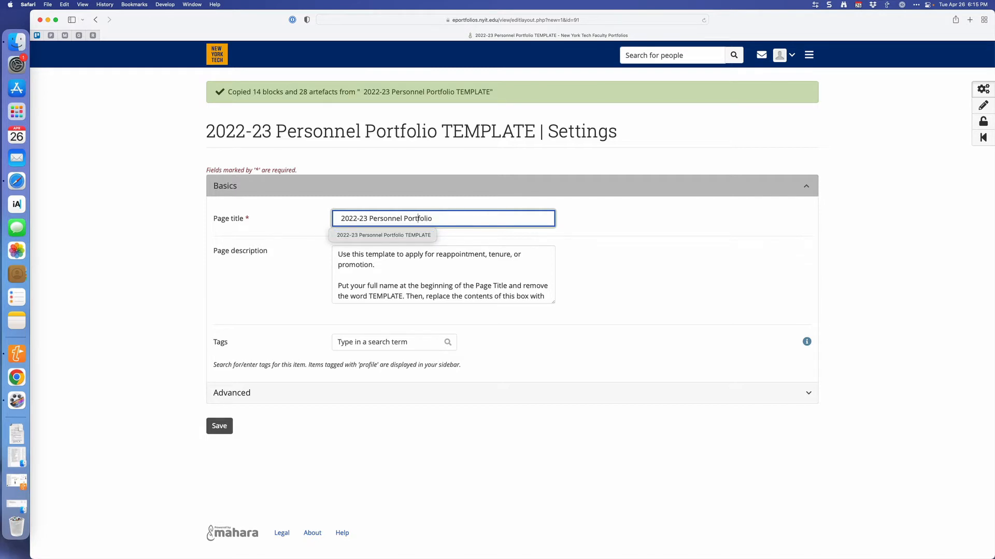
Add the faculty member's full name at the beginning of the page title, before "2022-23 Personnel Portfolio".
click(401, 218)
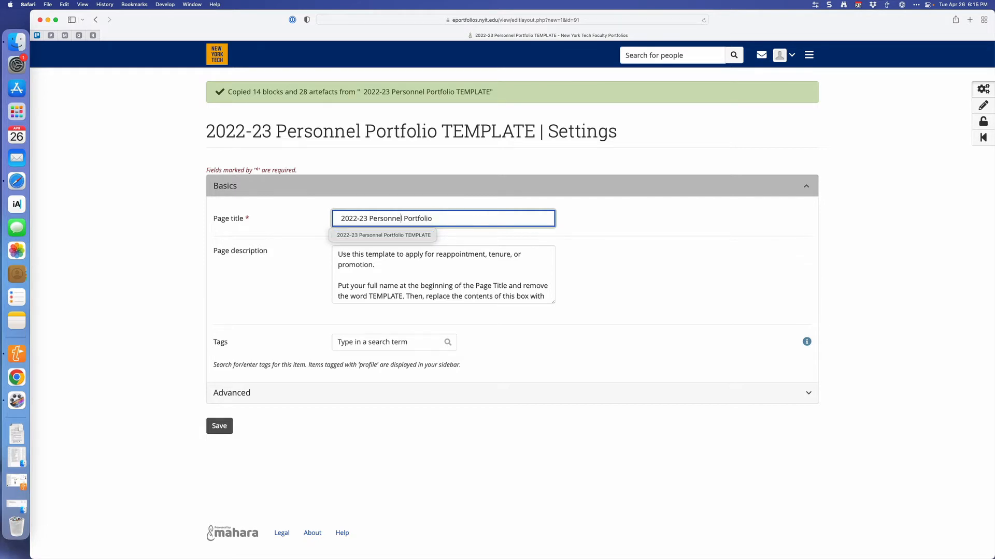
click(368, 218)
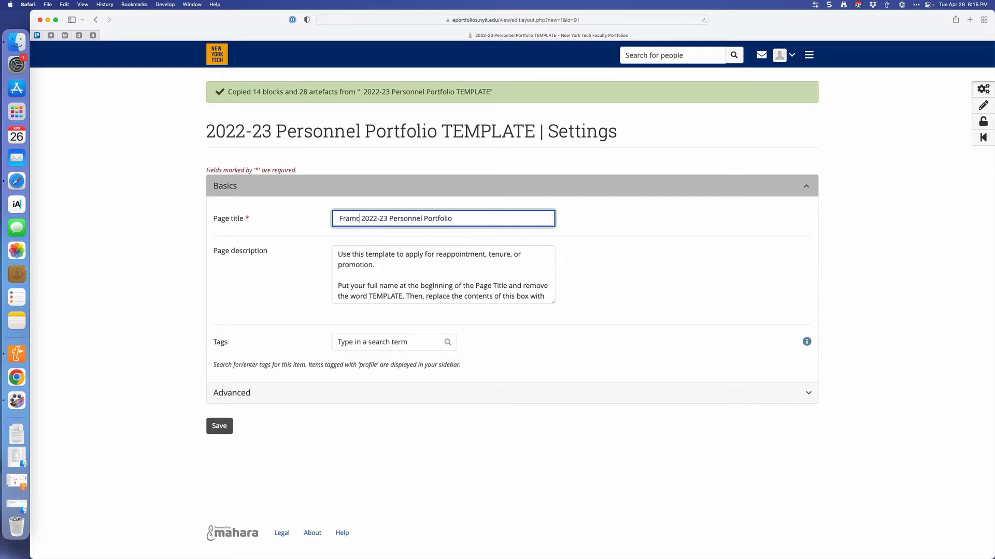
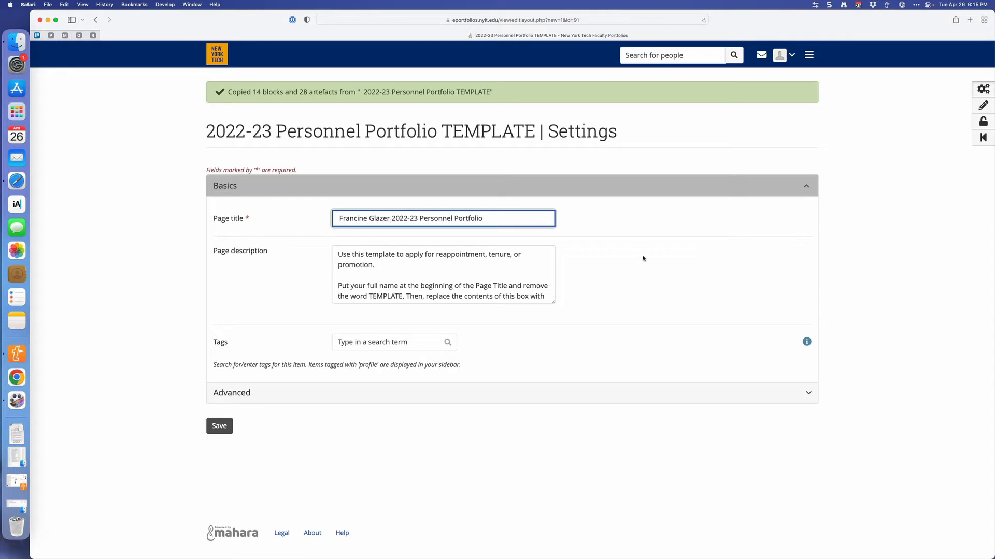
Replace the page description with "Biological & Chemical Sciences" and save the page settings.
click(482, 257)
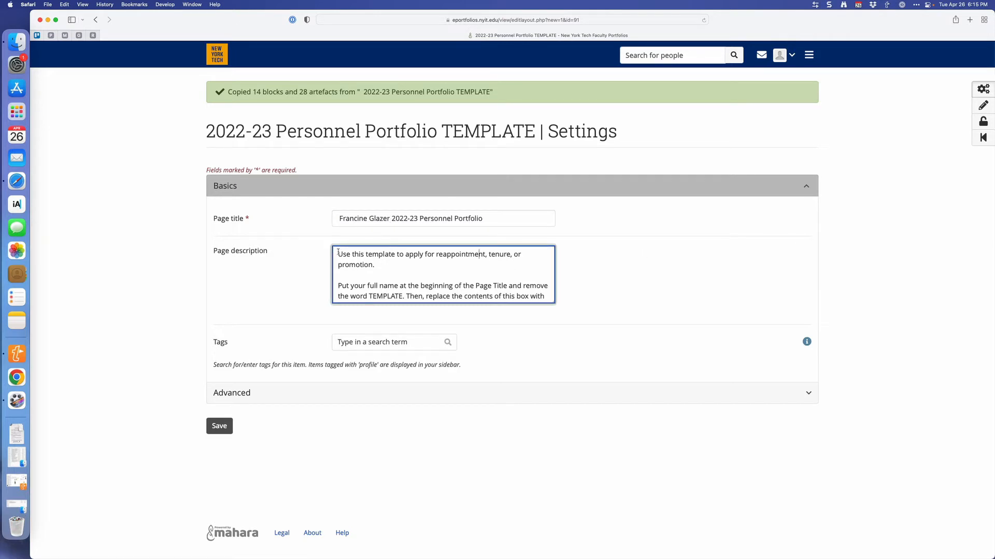
drag(338, 253, 519, 320)
key(BackSpace)
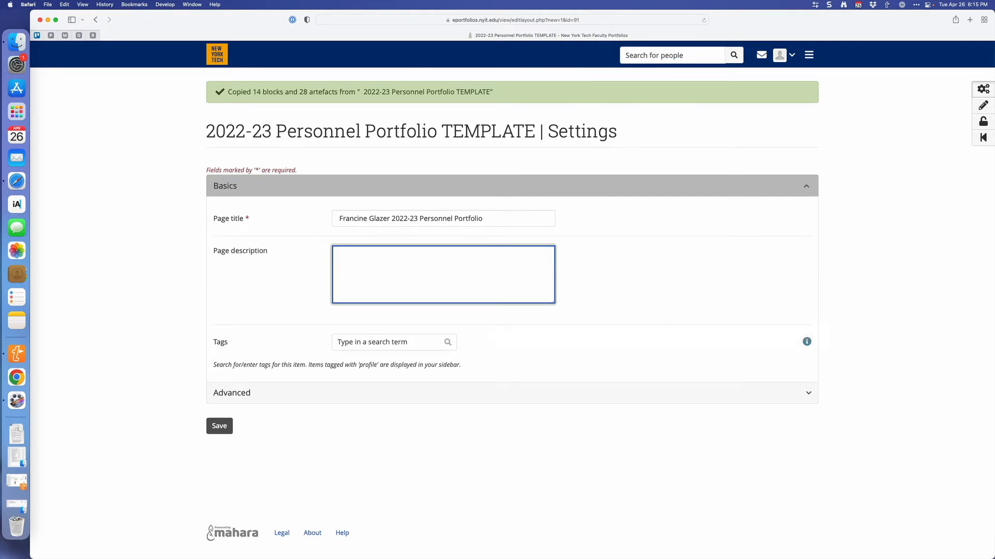
text(Biological & Chemical Sciences)
click(226, 429)
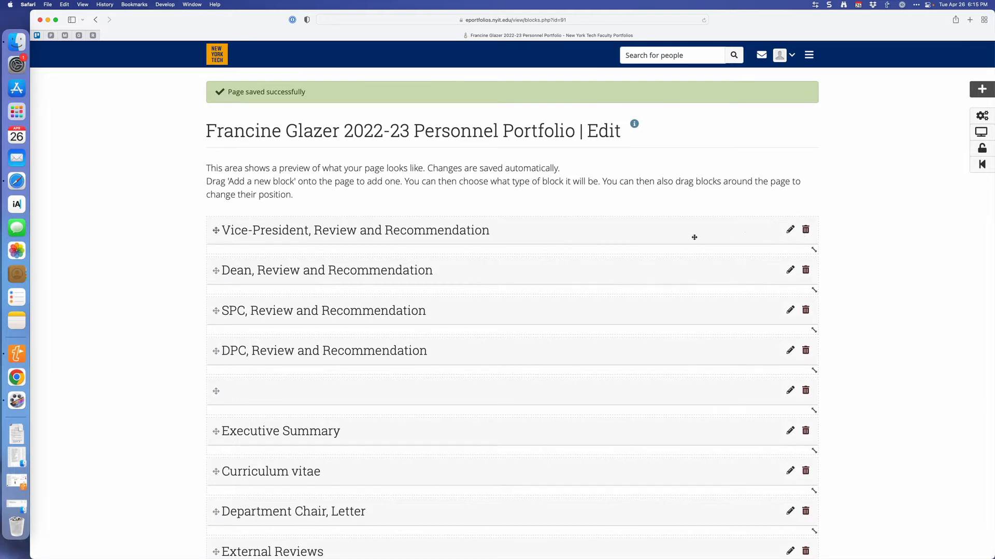
Examine the blocks and documentation folders of the new portfolio page, from the review sections down to Additional Documentation.
scroll(694, 237, down, 1)
scroll(694, 237, down, 5)
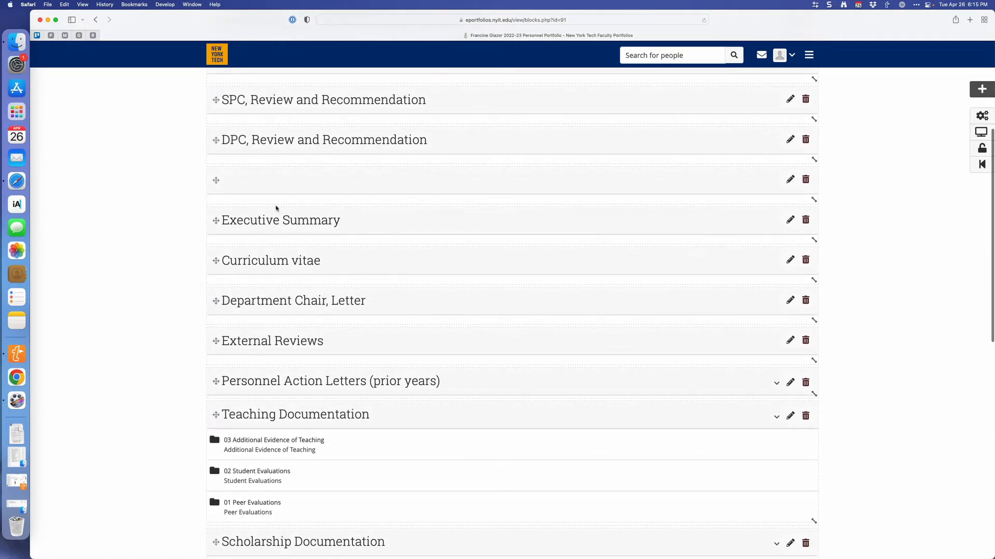
scroll(196, 221, down, 3)
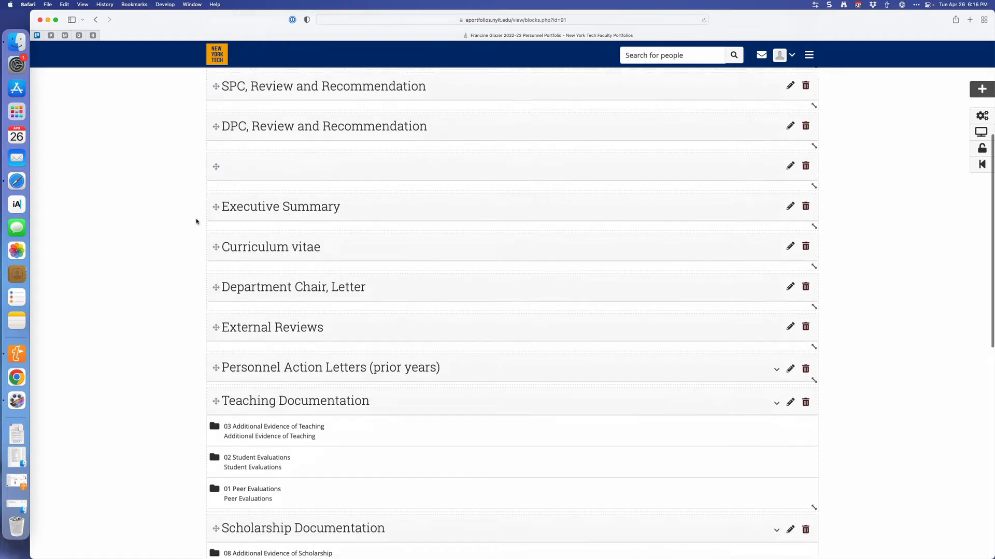
scroll(196, 222, down, 9)
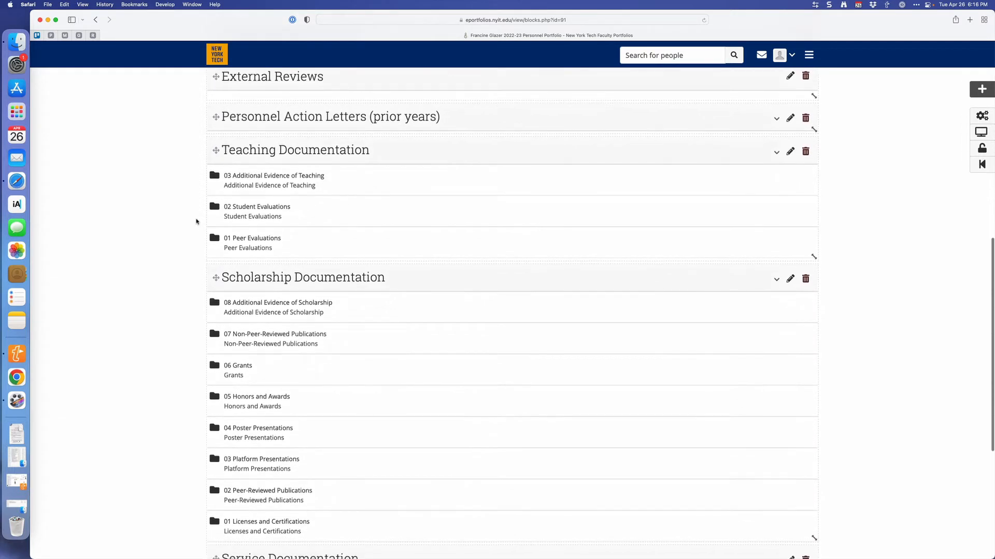
scroll(196, 222, down, 7)
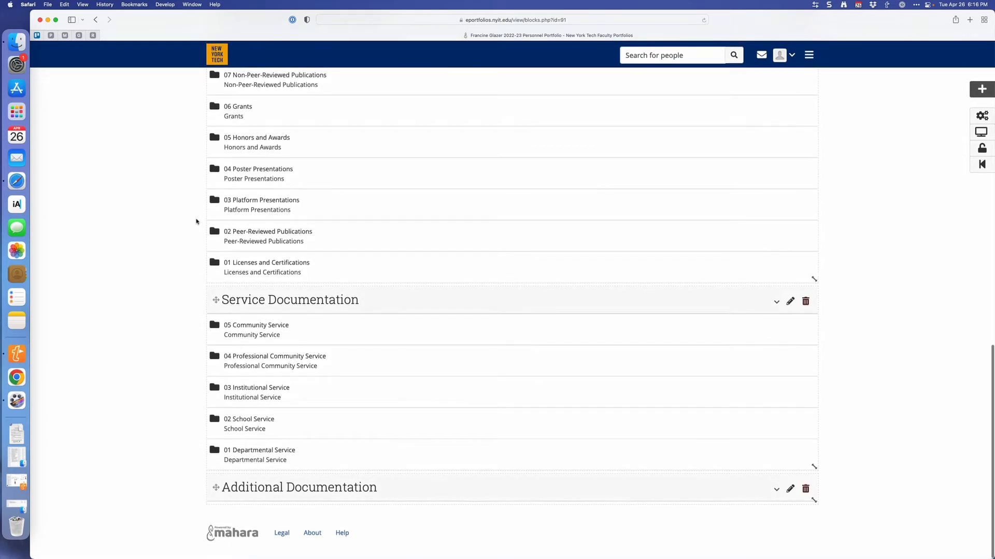
scroll(196, 222, up, 20)
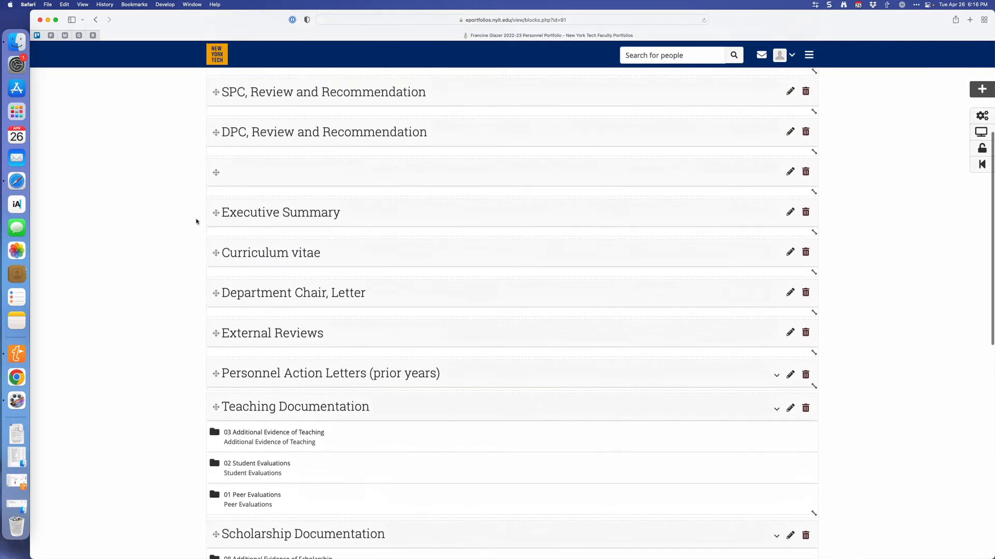
scroll(196, 222, up, 1)
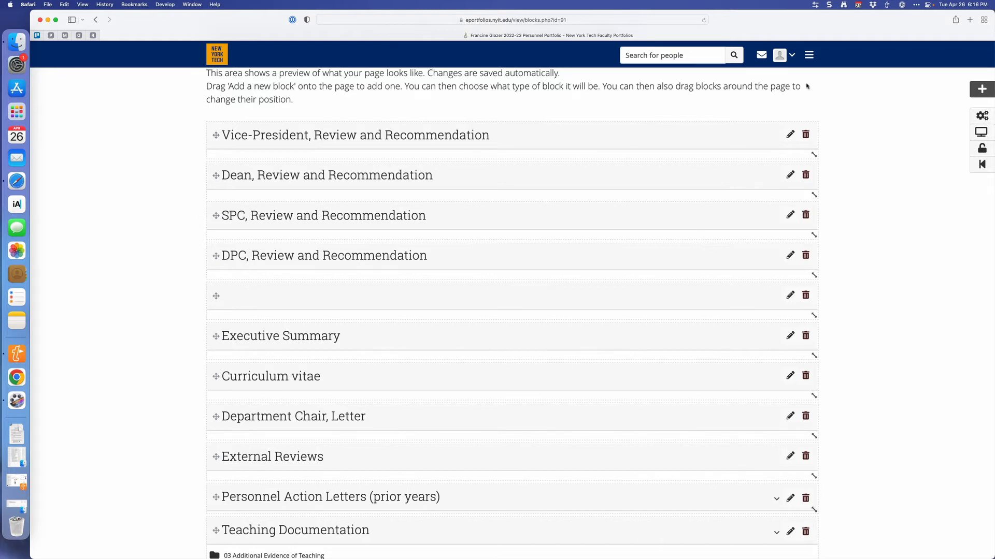
Open the Files area in a new browser tab and switch to it.
click(810, 60)
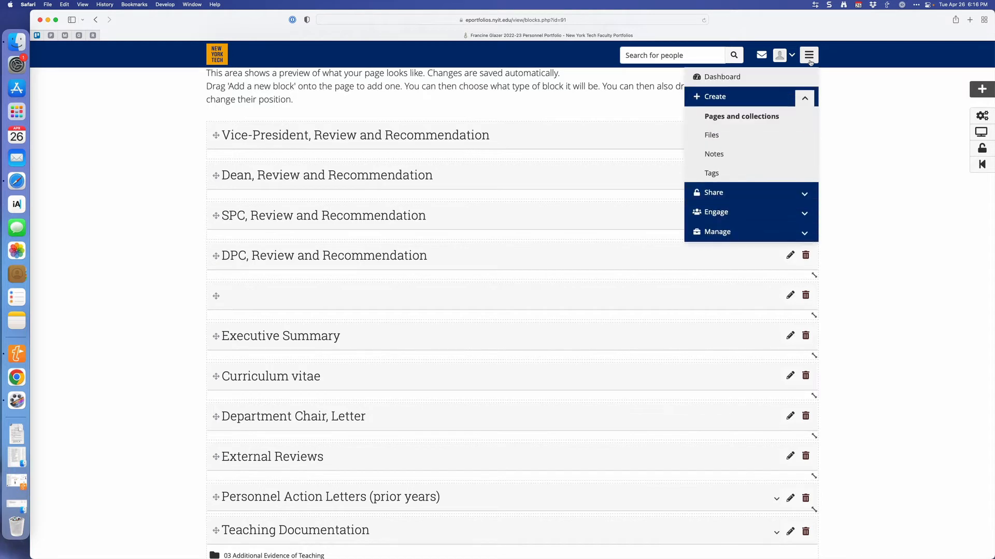
right_click(710, 137)
click(712, 137)
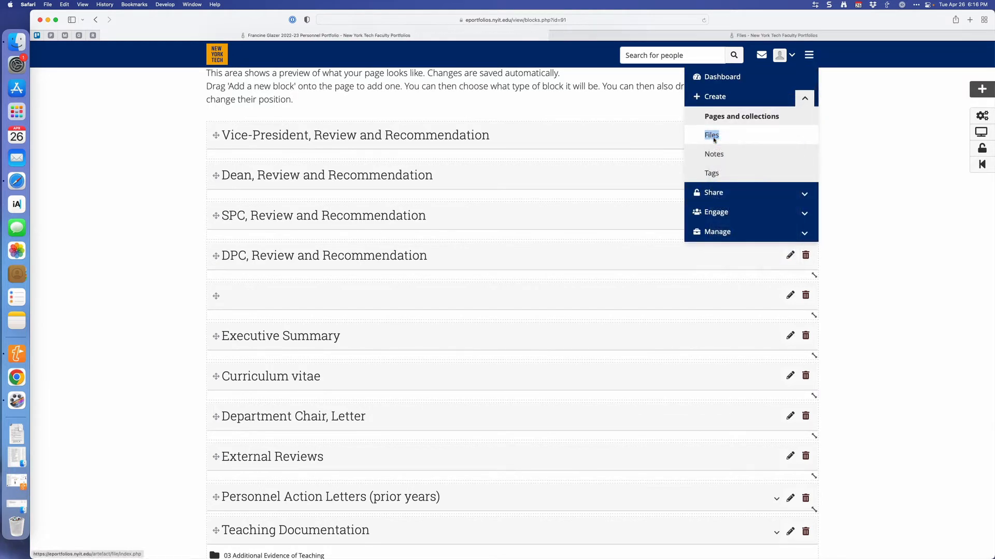
click(658, 38)
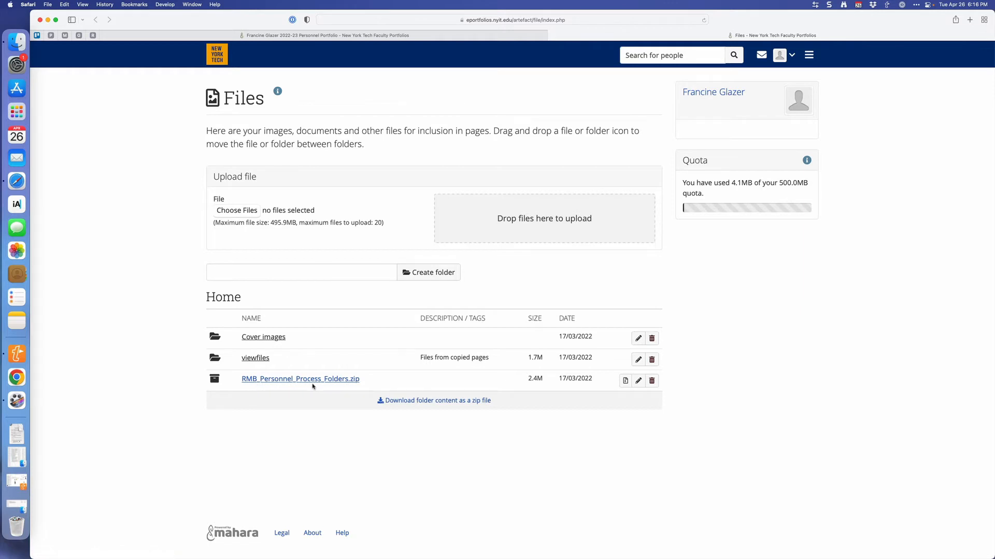
Decompress RMB_Personnel_Process_Folders.zip after reviewing its contents, and continue to the extracted folder.
click(625, 382)
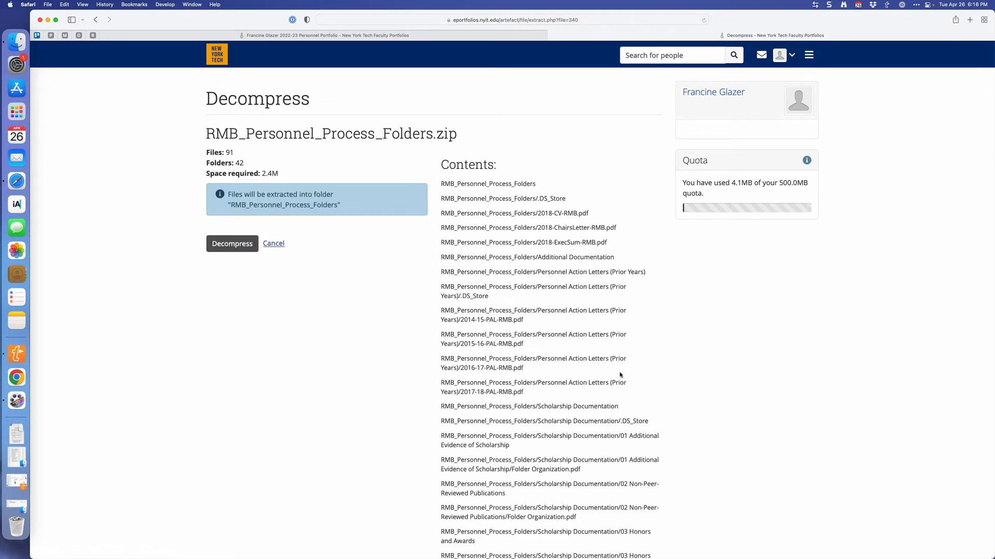
scroll(546, 442, down, 10)
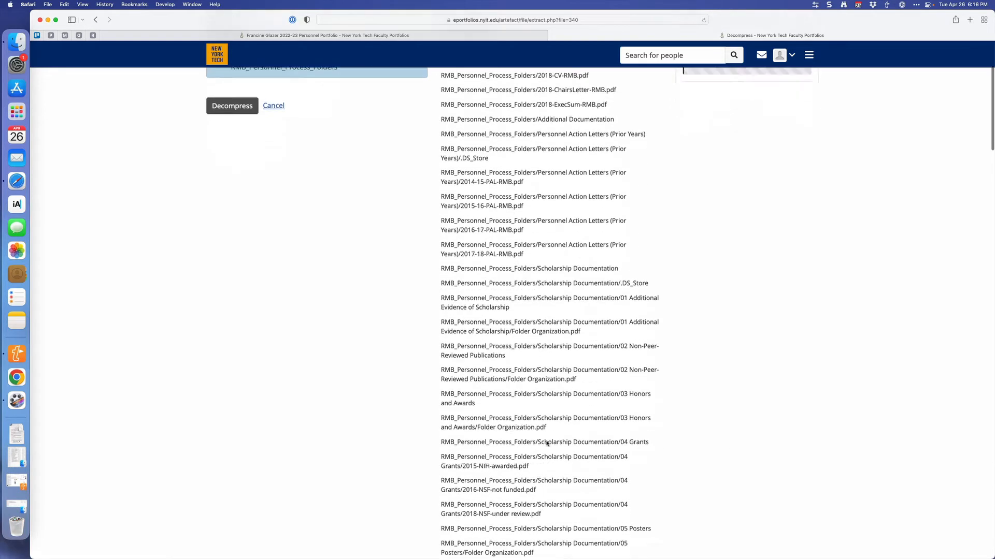
scroll(546, 443, down, 12)
scroll(546, 443, up, 20)
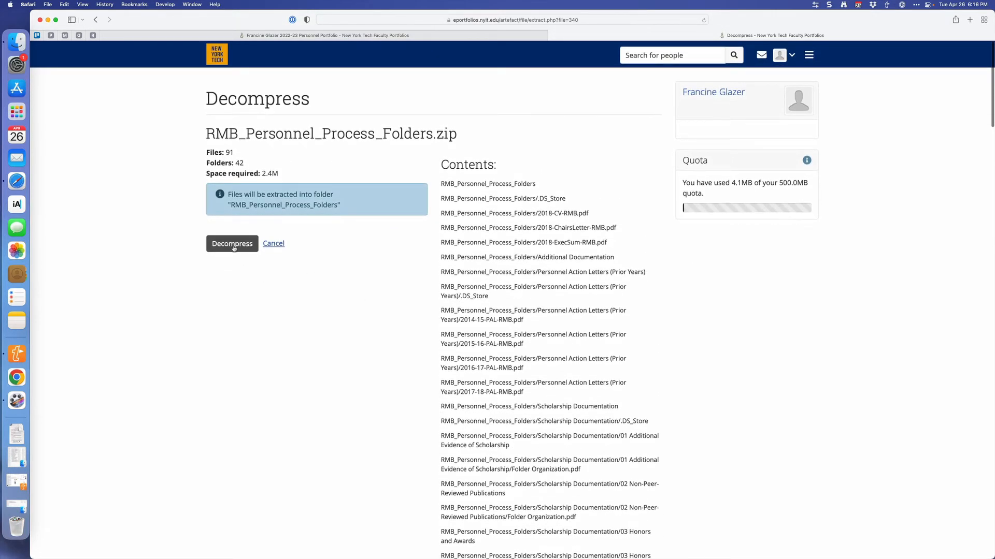
click(233, 248)
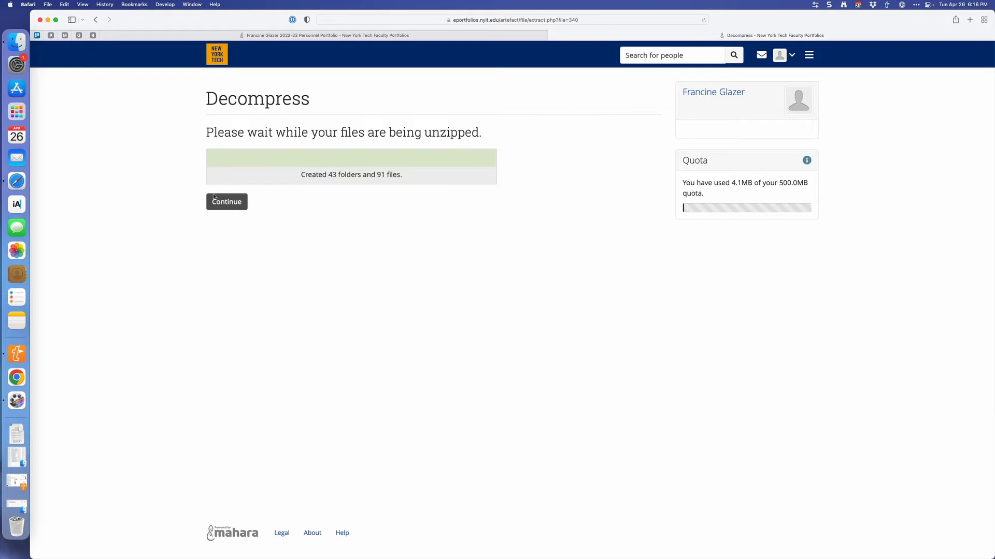
click(230, 207)
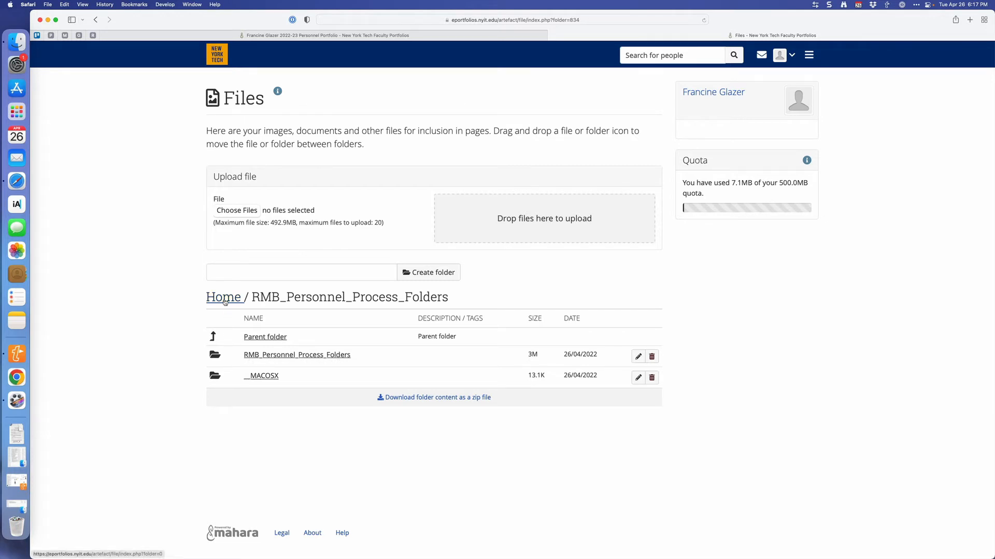
Move the inner RMB_Personnel_Process_Folders folder to its parent folder.
click(214, 356)
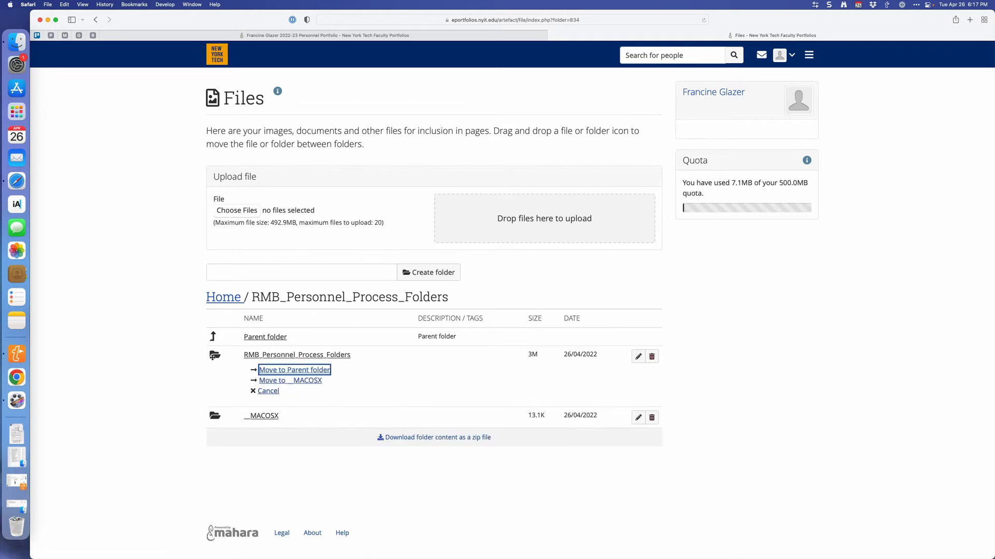
click(300, 372)
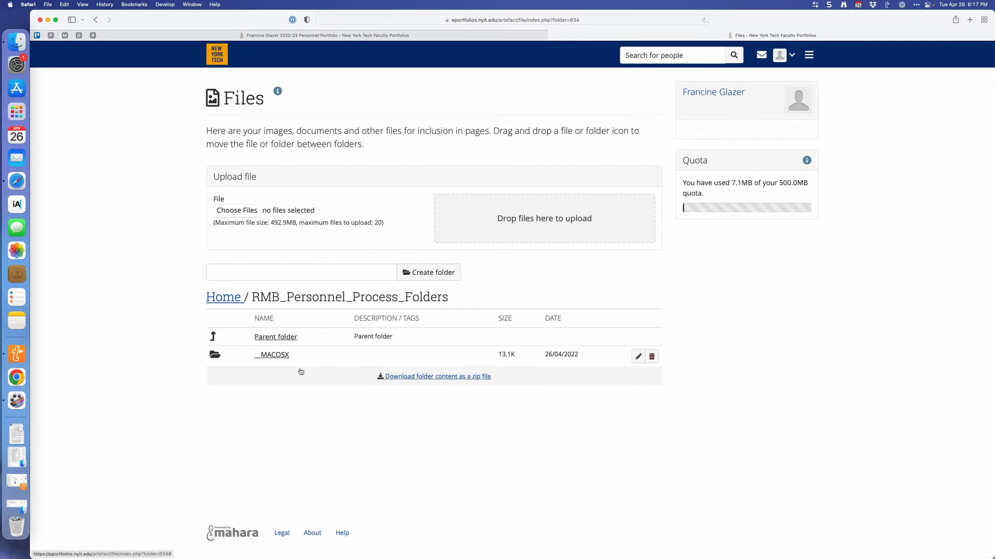
Delete the leftover RMB_Personnel_Process_Folders folder described as files extracted from archive from the Home file area, after checking its contents.
click(221, 299)
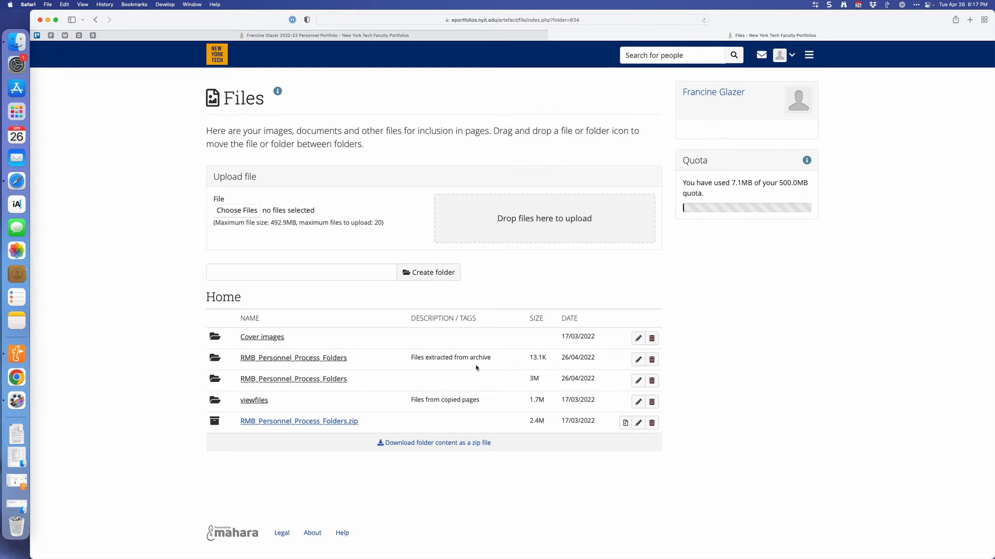
click(325, 358)
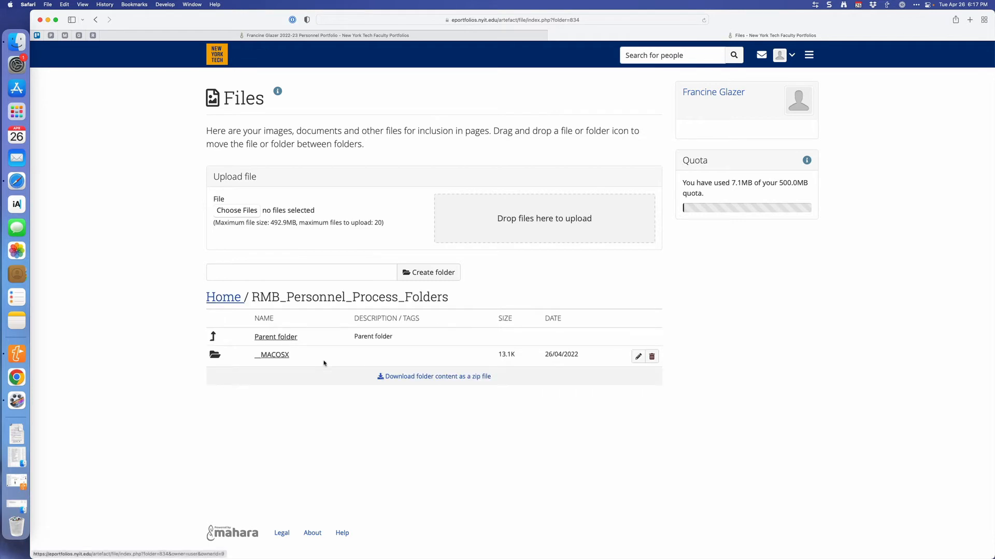
click(229, 300)
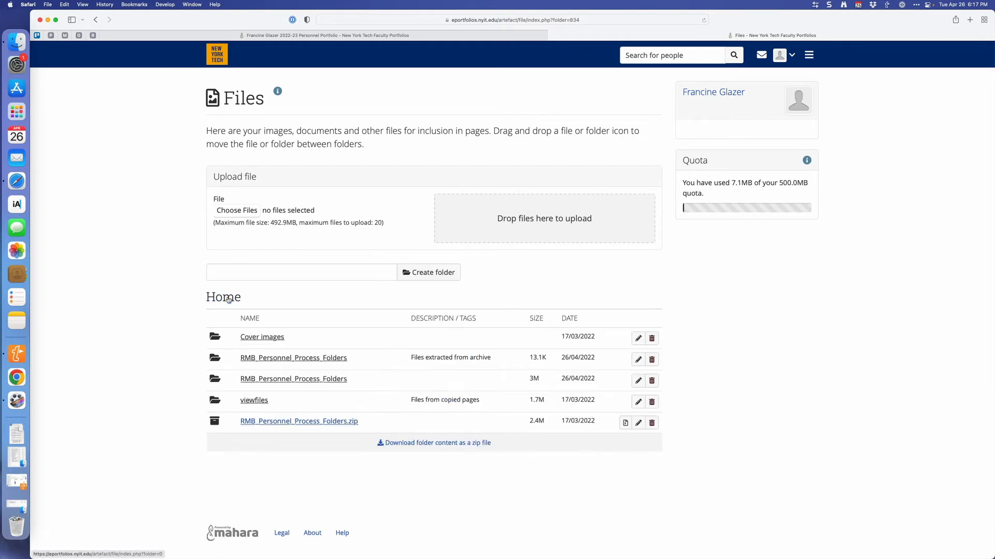
click(652, 361)
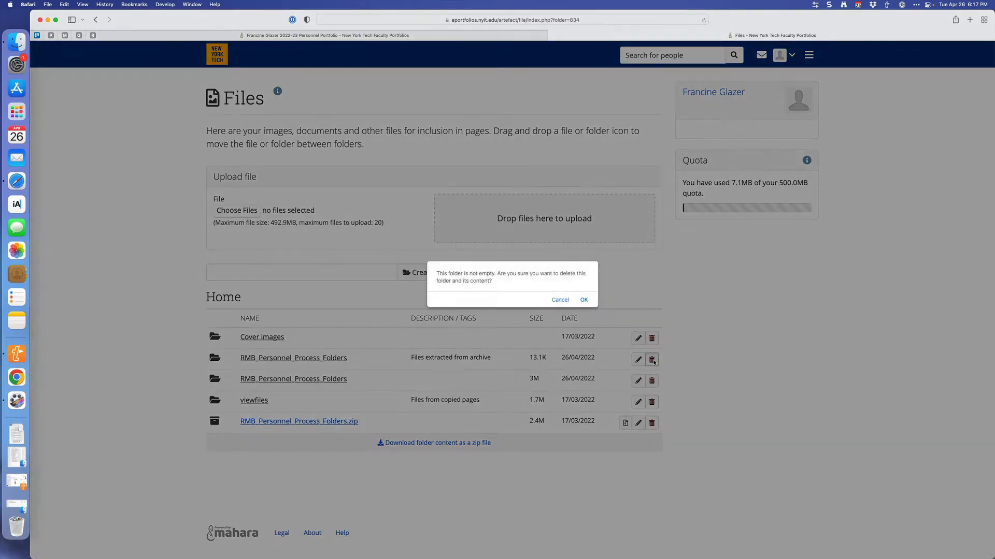
click(584, 300)
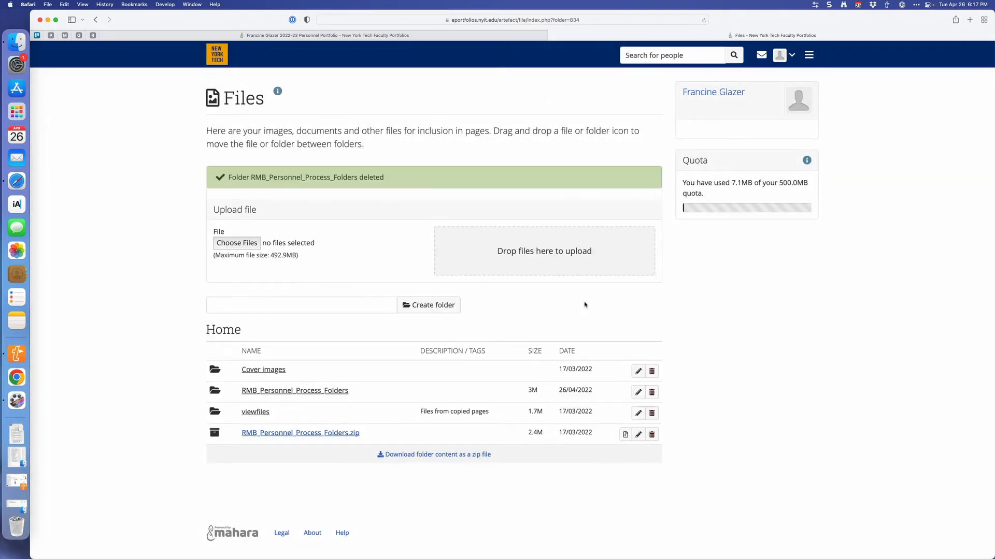
Review the documents and subfolders inside the remaining RMB_Personnel_Process_Folders folder, and return to the Home file area.
click(300, 391)
scroll(300, 393, down, 2)
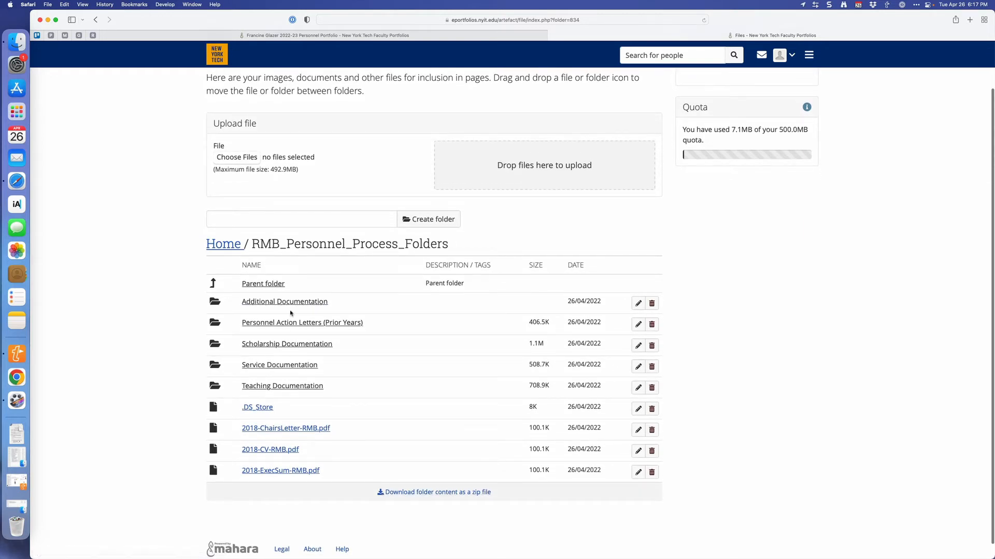
click(235, 252)
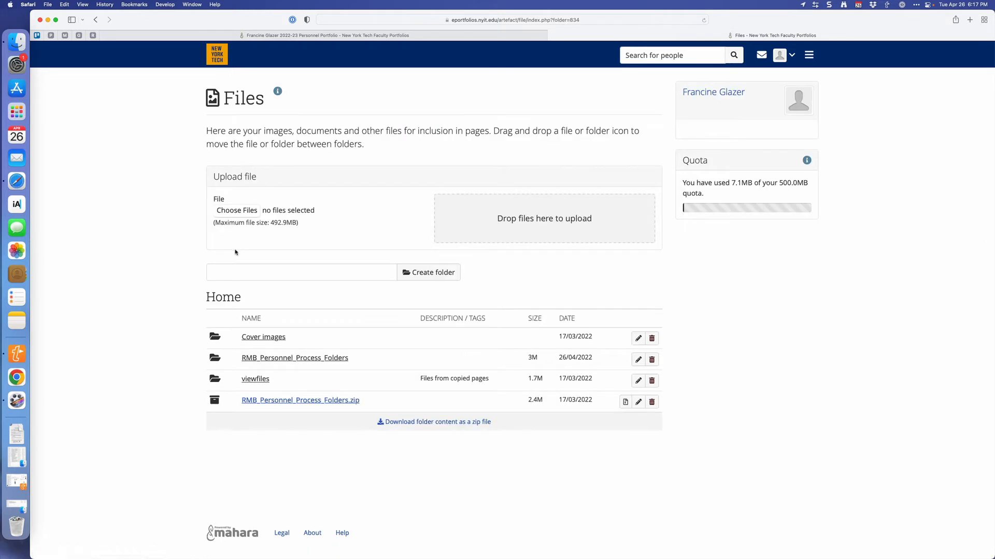
Switch back to the 2022-23 Personnel Portfolio page being edited and dismiss the open main menu.
click(422, 41)
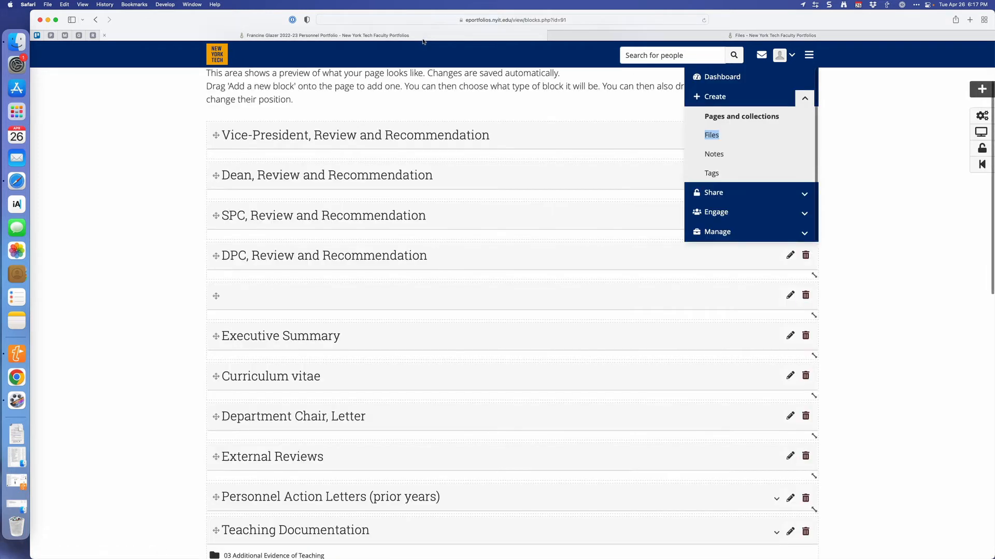
click(848, 189)
scroll(848, 190, up, 3)
scroll(847, 190, down, 1)
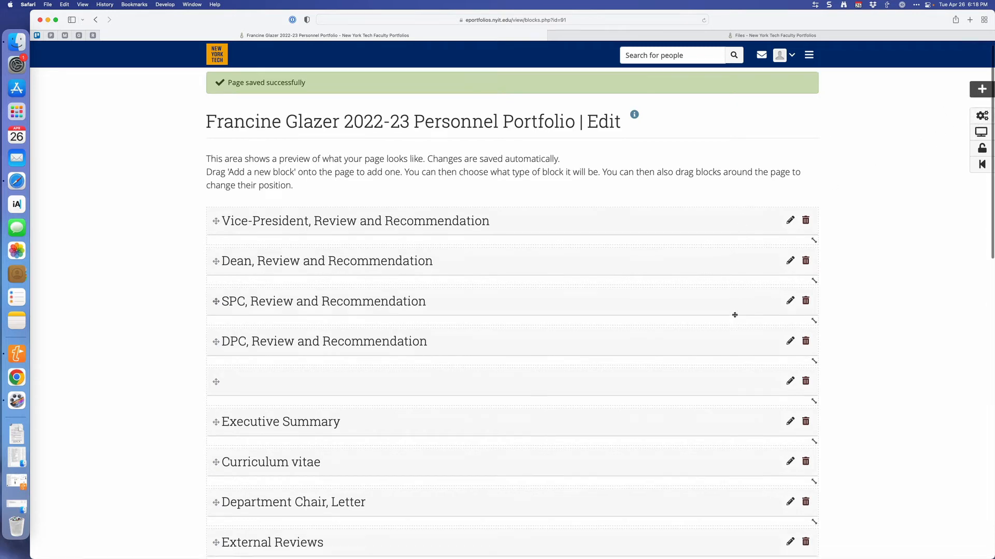
Attach 2018-ExecSum-RMB.pdf from RMB_Personnel_Process_Folders to the Executive Summary block and save the block.
scroll(736, 301, down, 5)
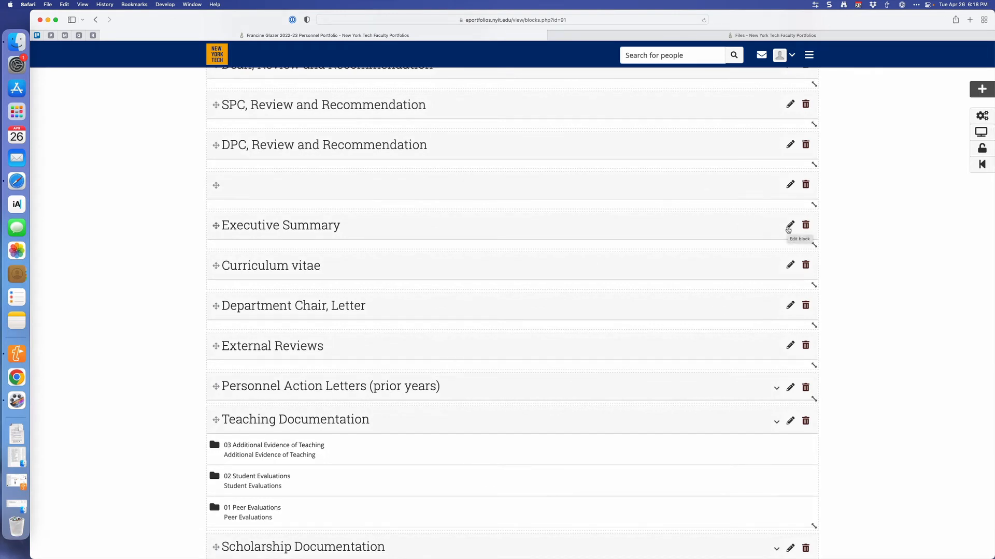
click(790, 226)
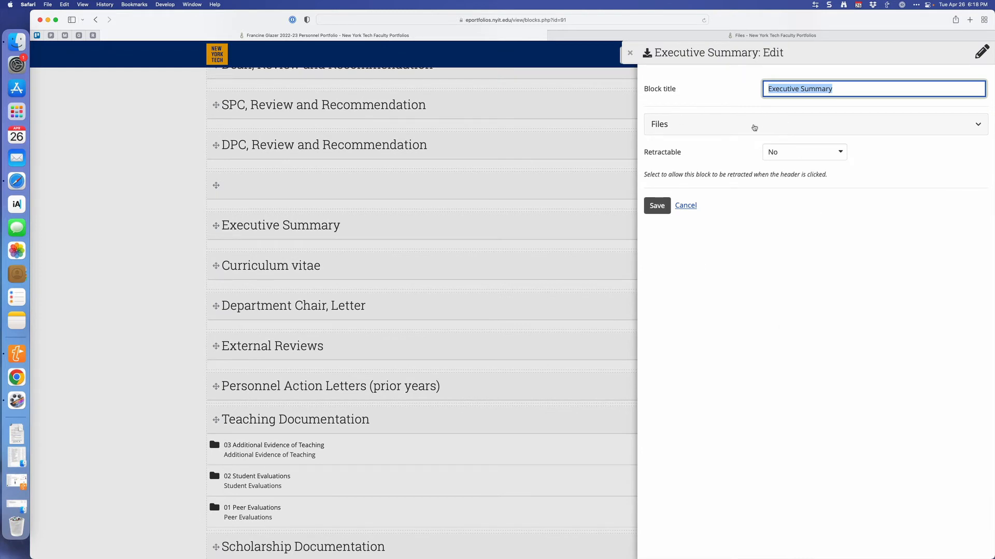
click(754, 127)
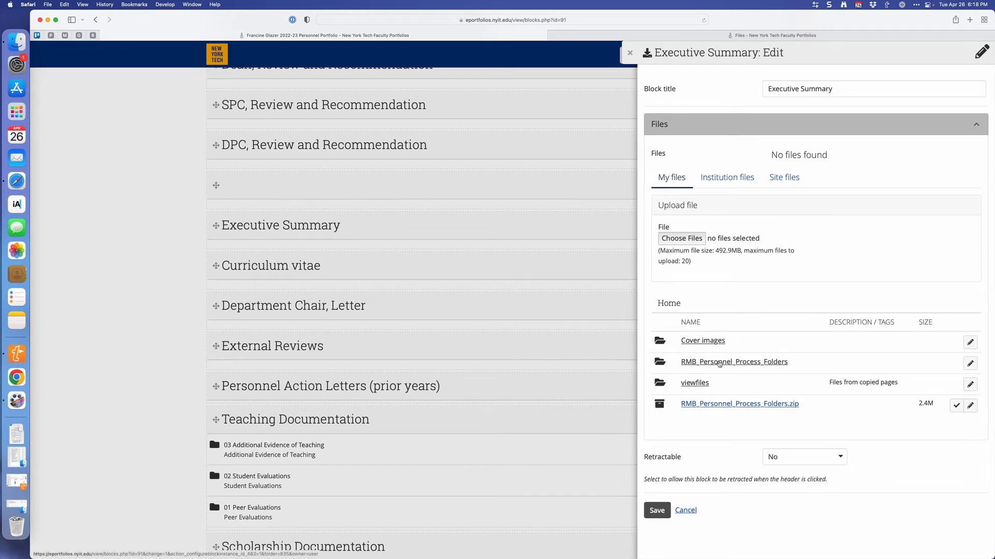
click(719, 363)
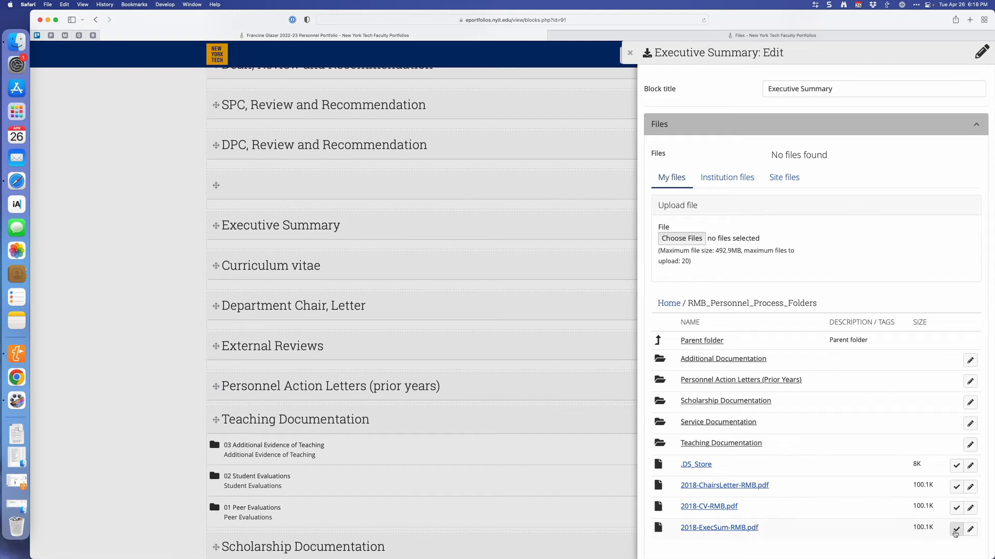
click(956, 529)
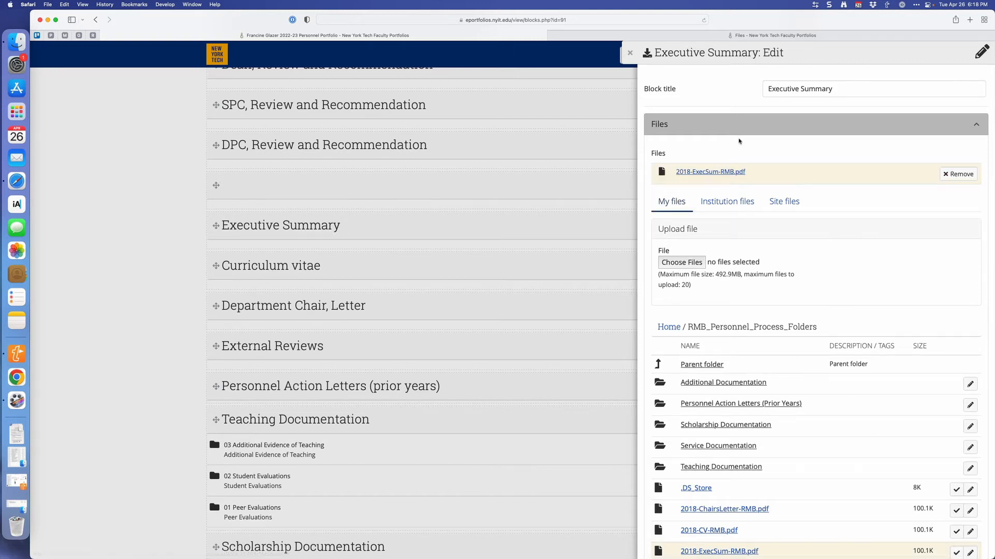
scroll(739, 155, down, 5)
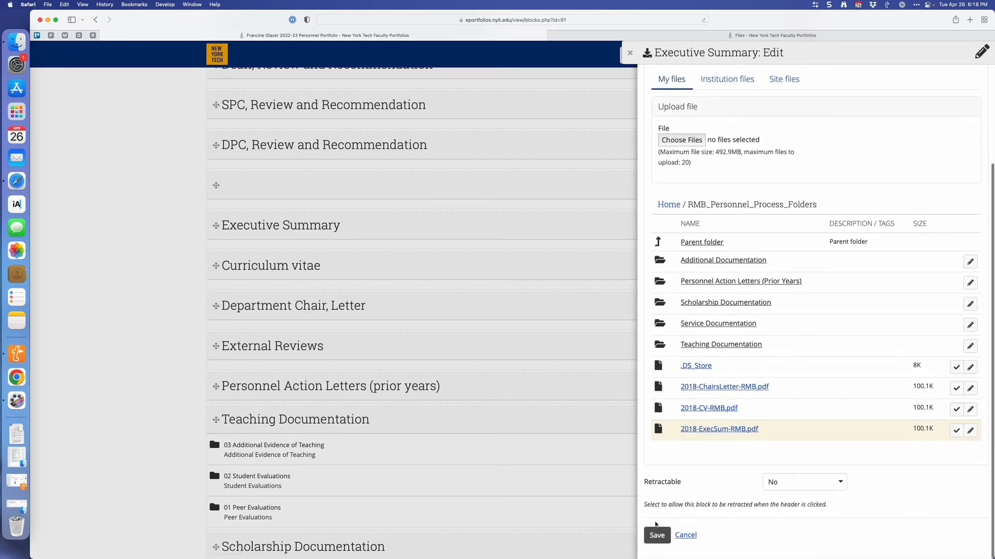
click(655, 536)
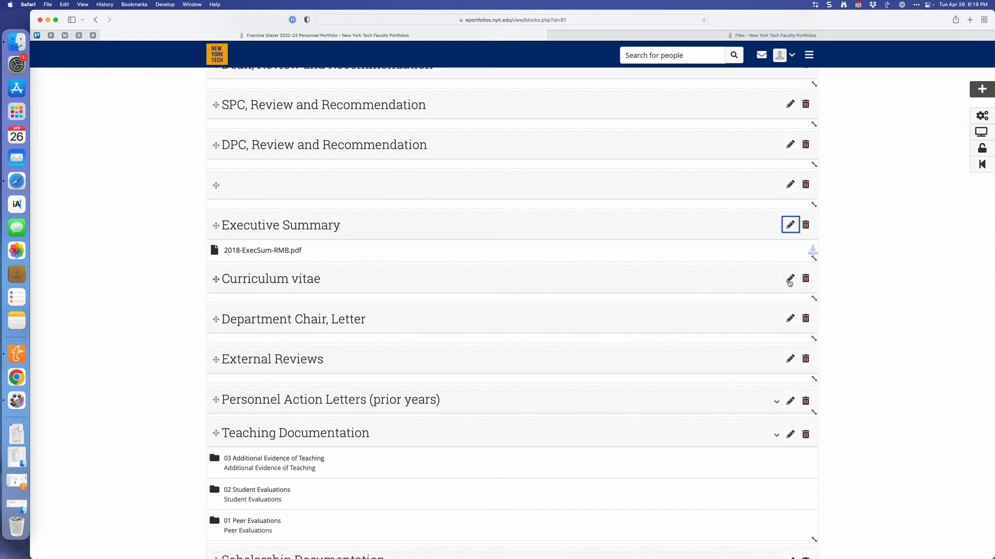
Attach 2018-CV-RMB.pdf from RMB_Personnel_Process_Folders to the Curriculum vitae block and save the block.
click(789, 281)
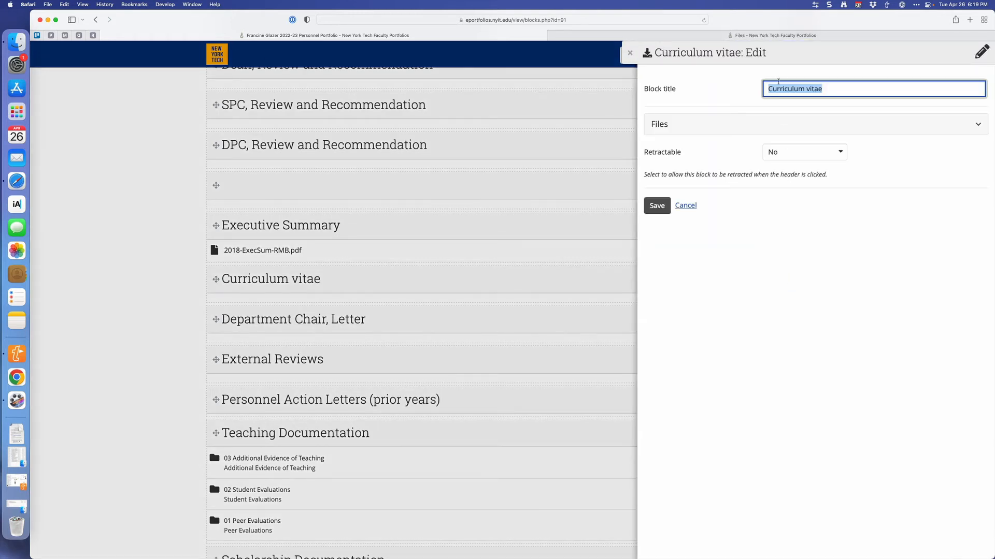
click(770, 119)
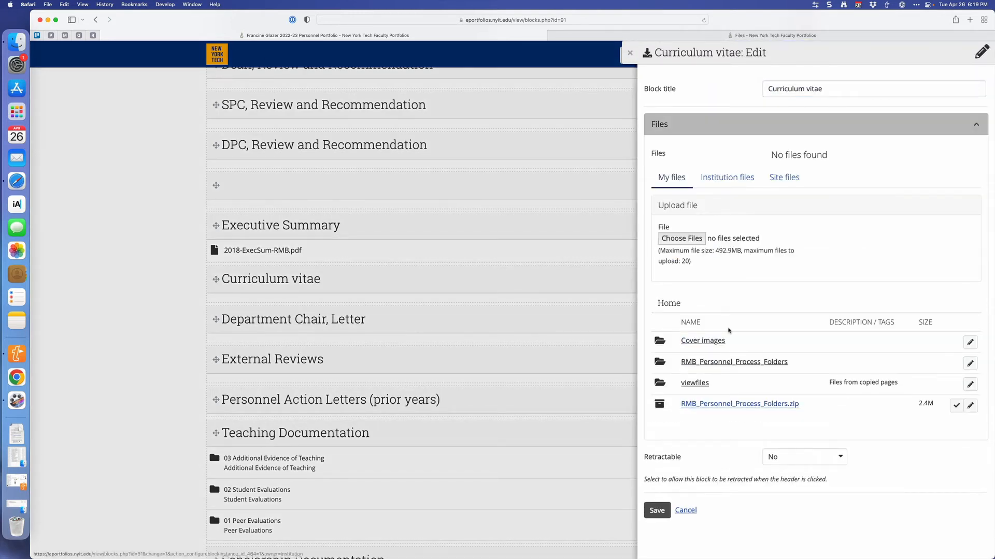
click(725, 361)
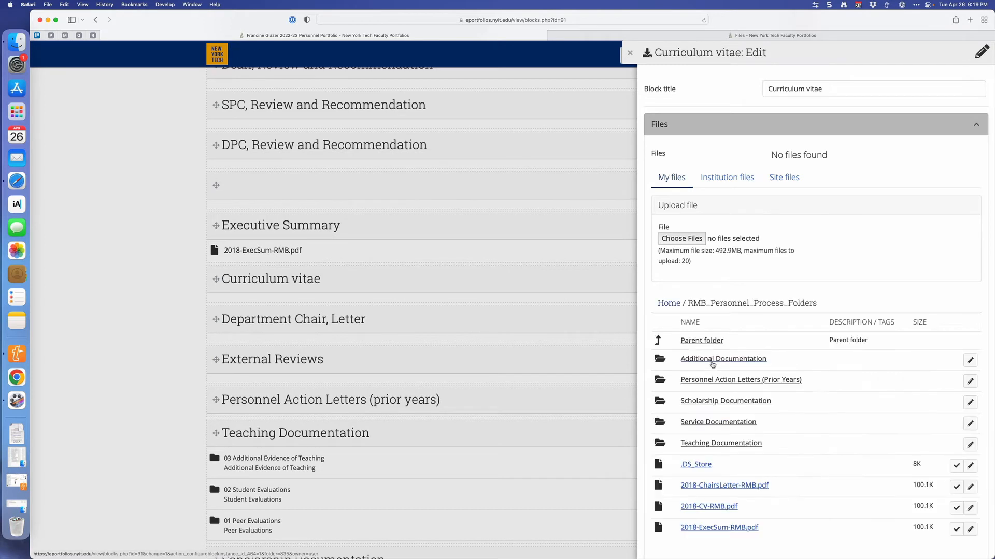
scroll(712, 366, down, 2)
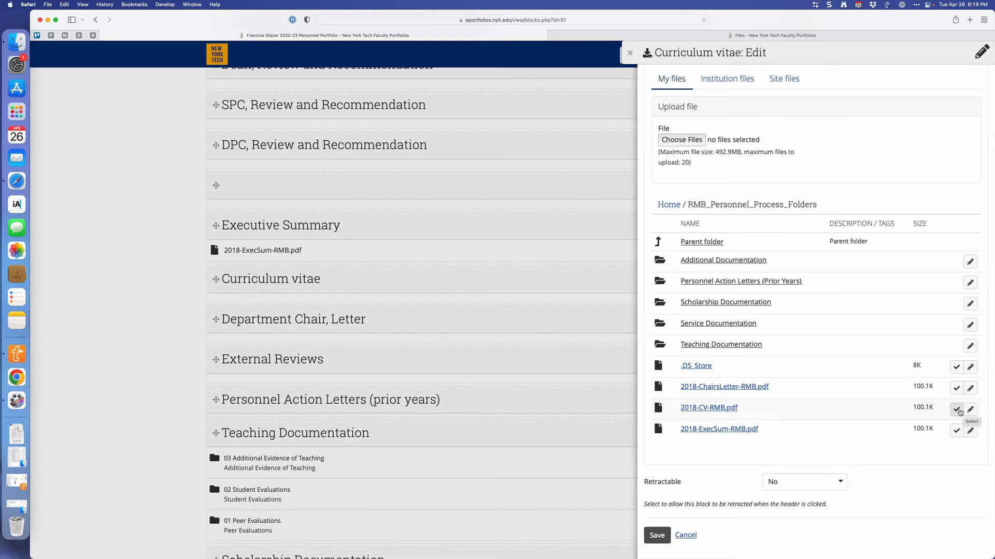
click(956, 410)
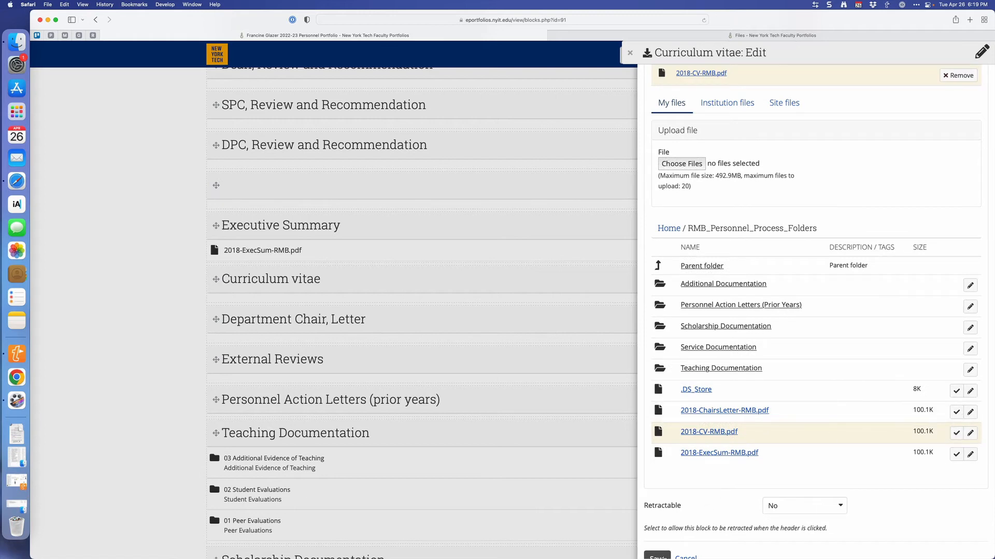
click(657, 556)
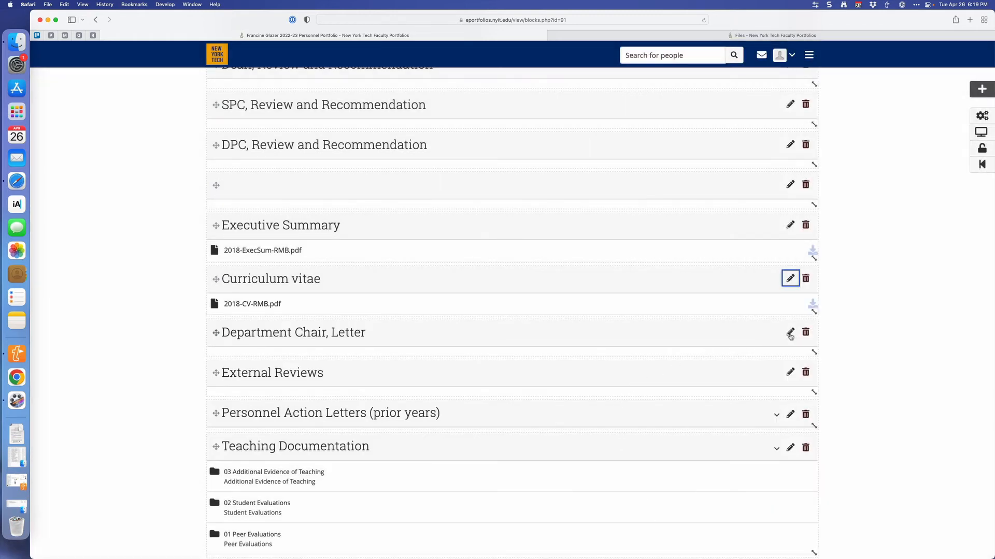
Attach 2018-ChairsLetter-RMB.pdf from RMB_Personnel_Process_Folders to the Department Chair, Letter block and save the block.
click(790, 333)
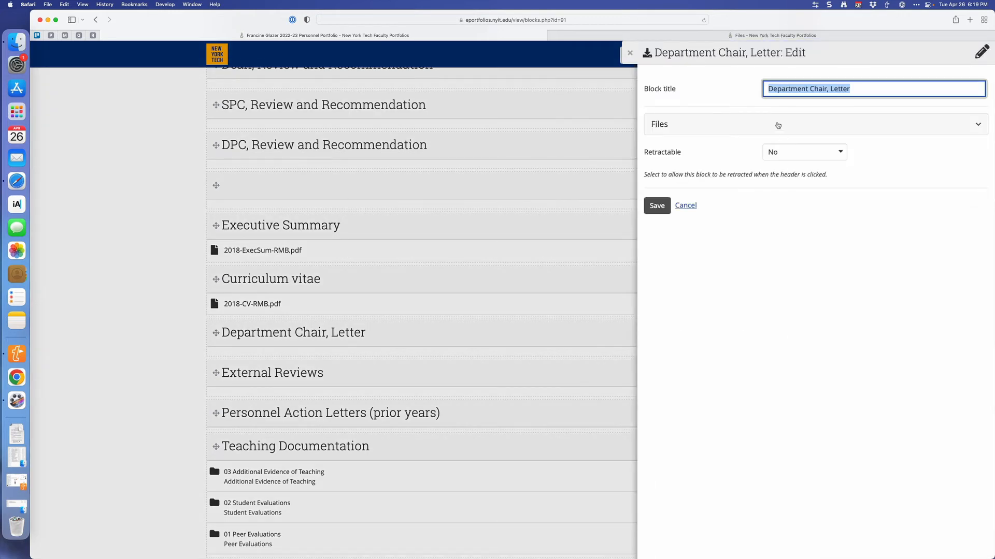
click(777, 124)
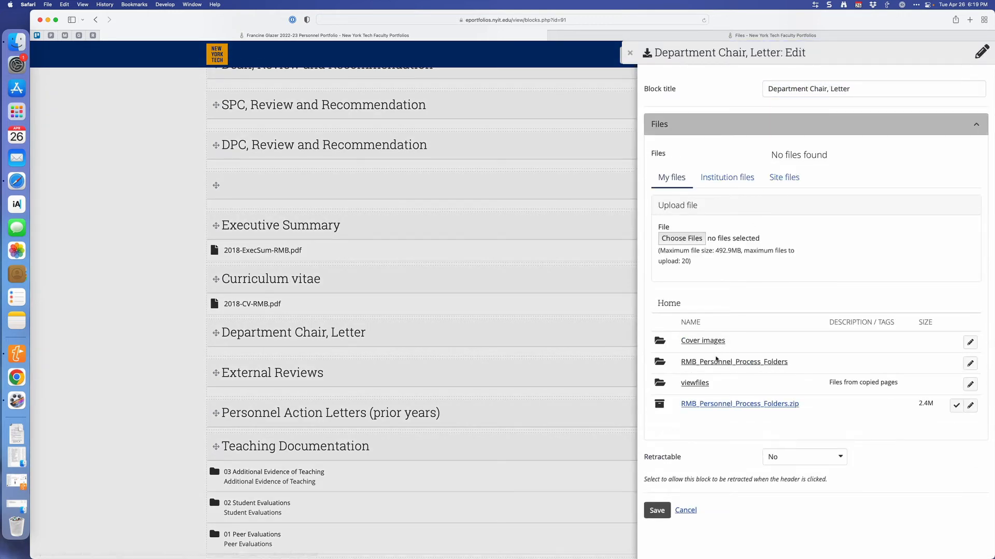
click(717, 361)
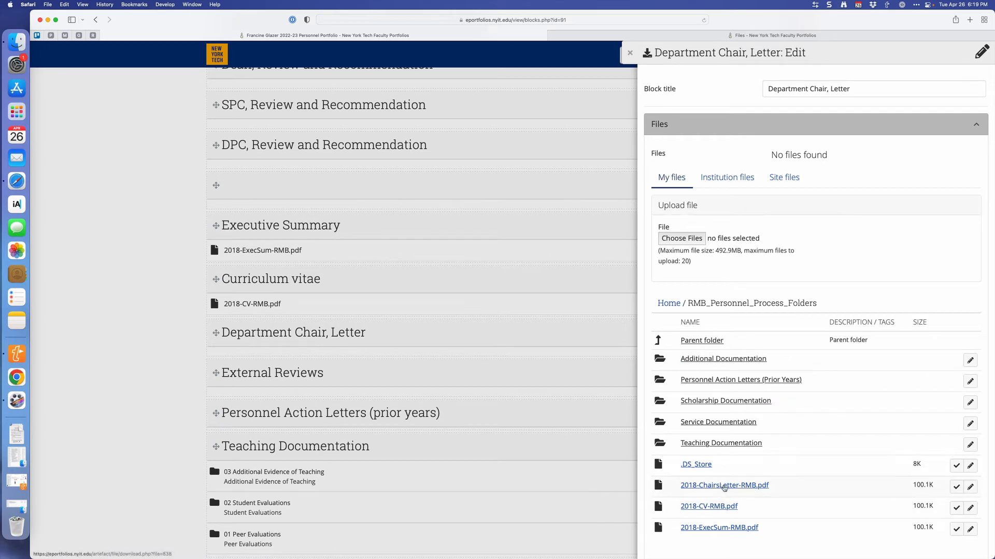
click(956, 487)
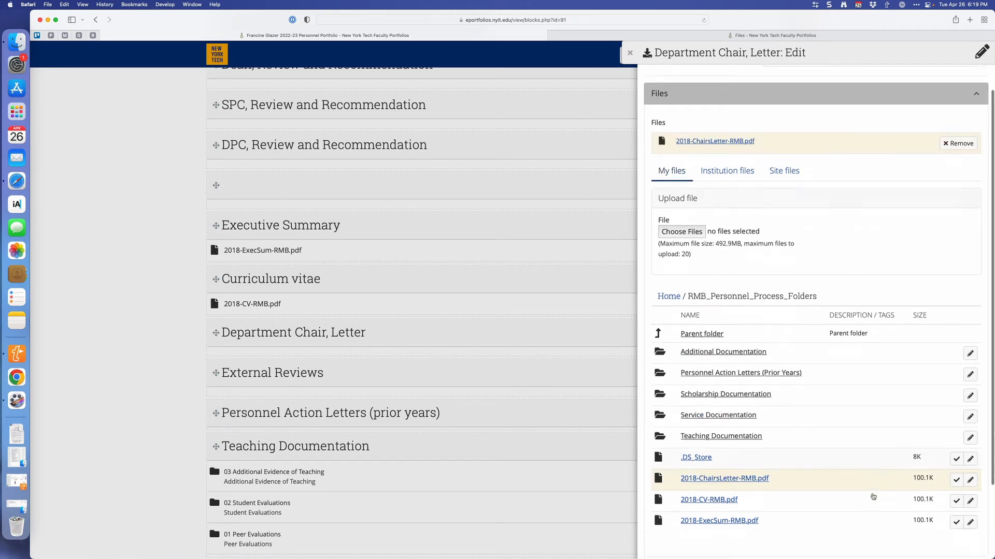
scroll(873, 496, down, 4)
click(658, 538)
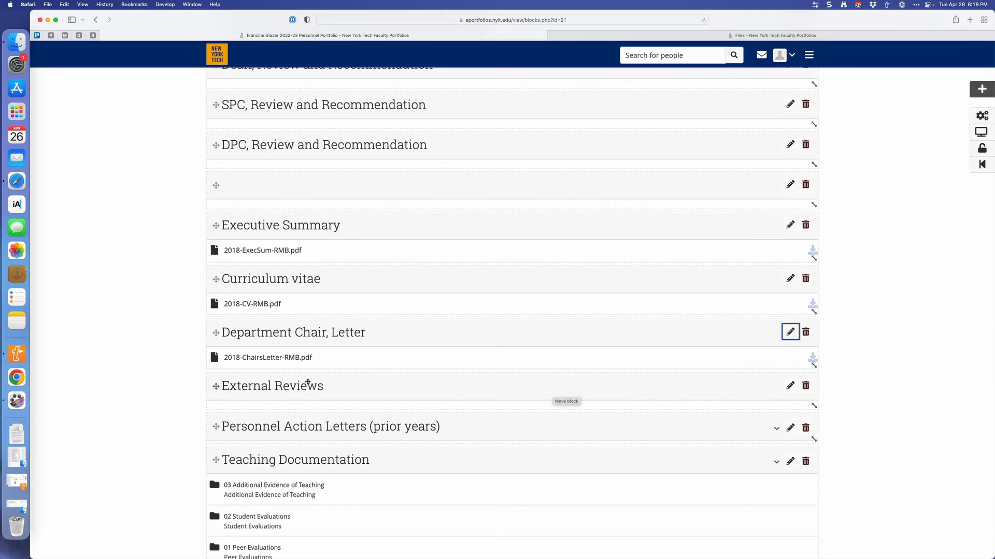
Set the Personnel Action Letters (prior years) block to show the Personnel Action Letters (Prior Years) folder from RMB_Personnel_Process_Folders, and save it.
scroll(307, 382, down, 5)
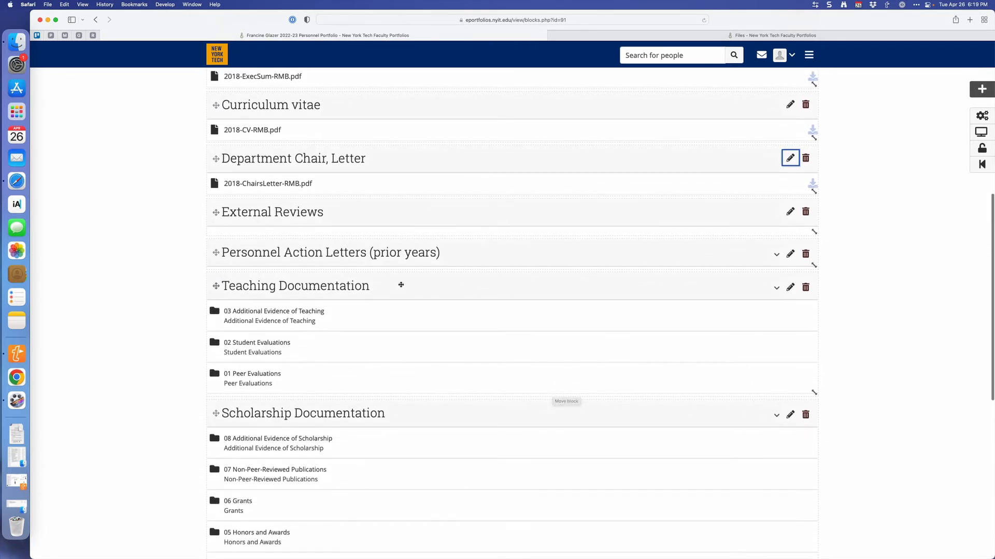
scroll(402, 284, down, 2)
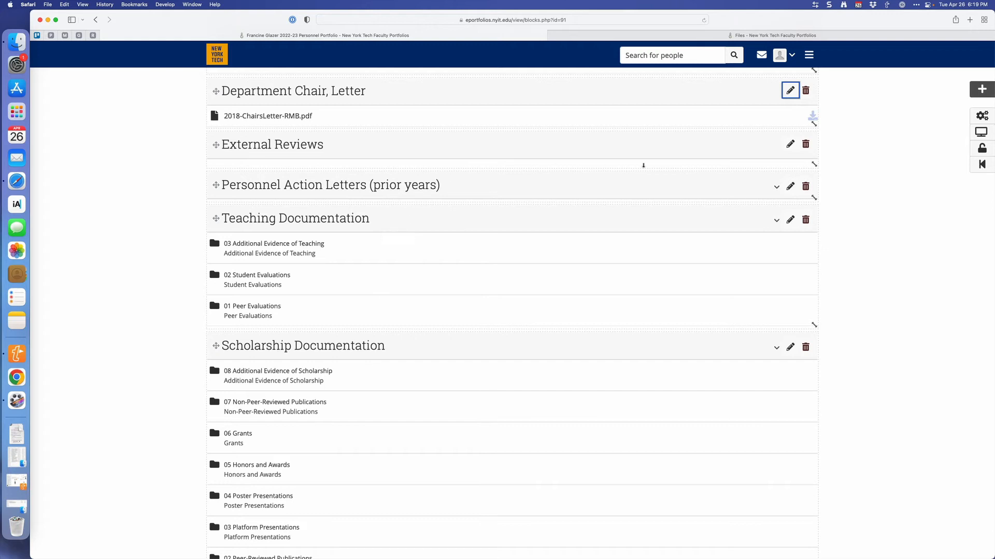
click(790, 186)
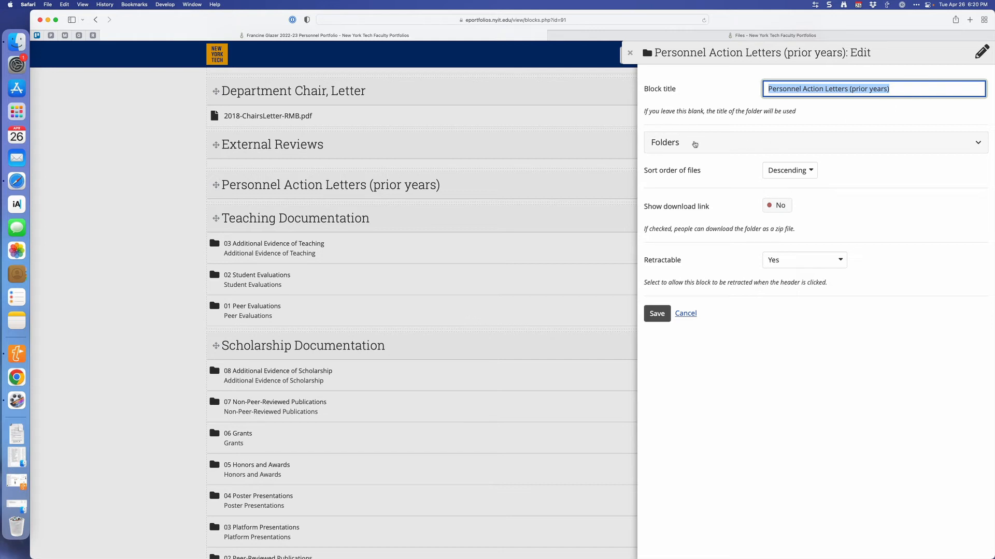
click(695, 144)
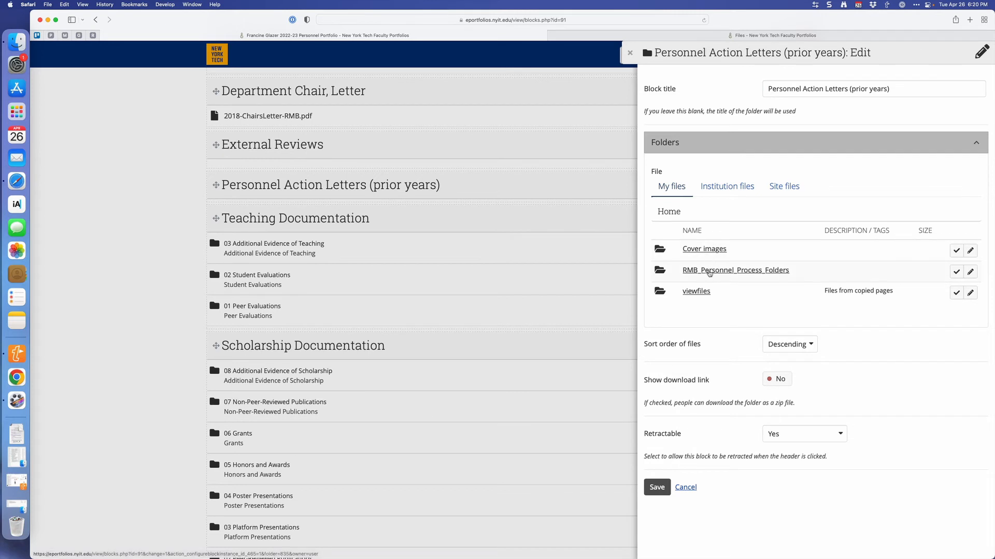
click(709, 271)
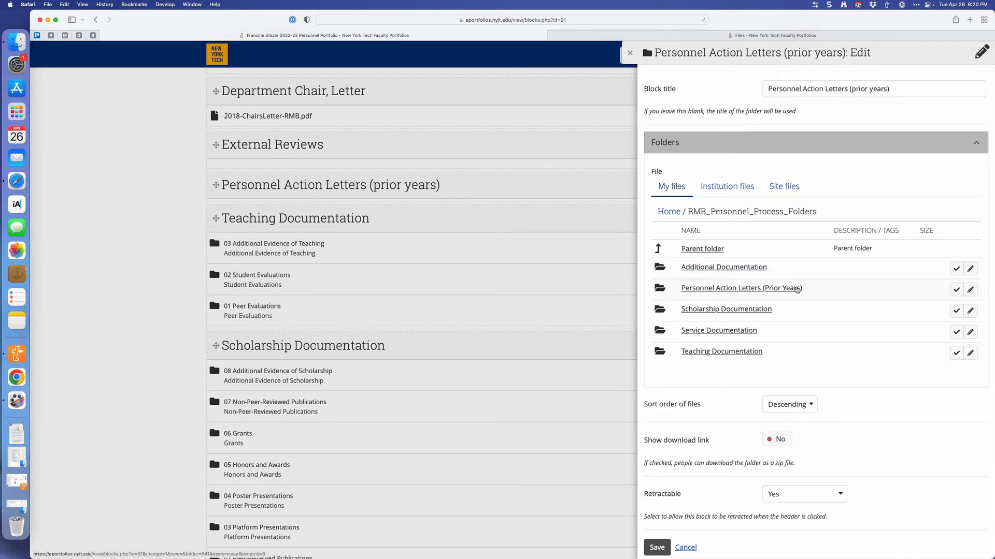
click(956, 290)
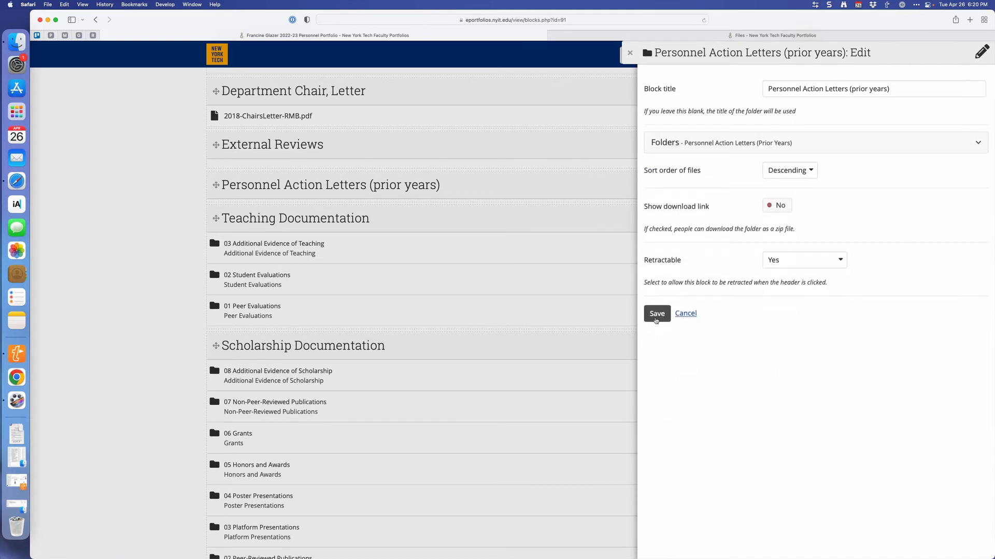
click(655, 316)
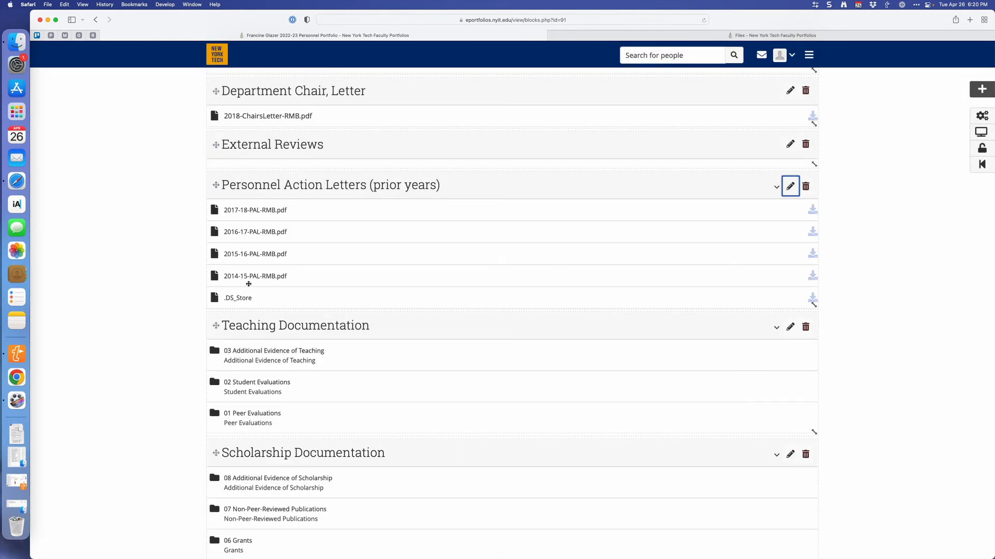
scroll(249, 285, down, 5)
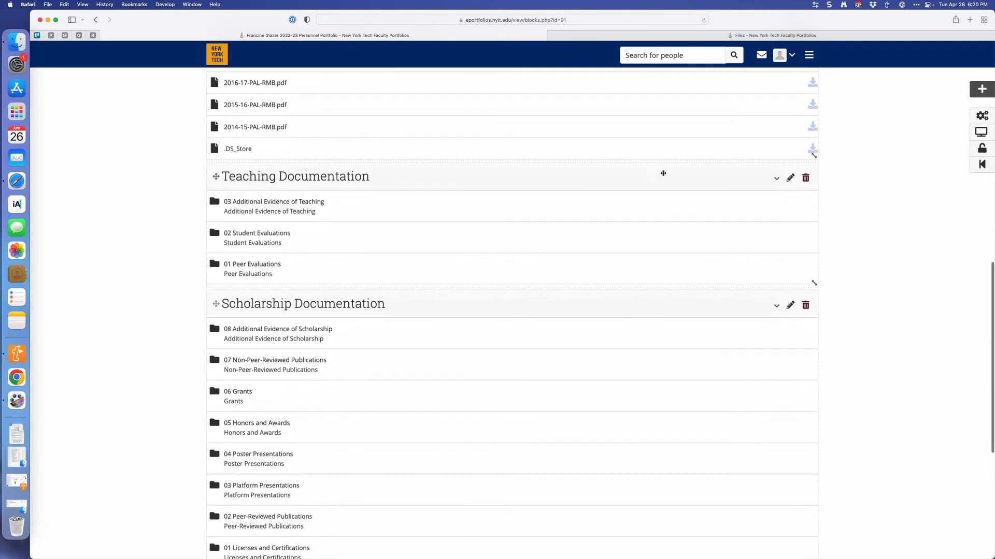
Set the Teaching Documentation block to show the Teaching Documentation folder from RMB_Personnel_Process_Folders, and save it.
click(790, 178)
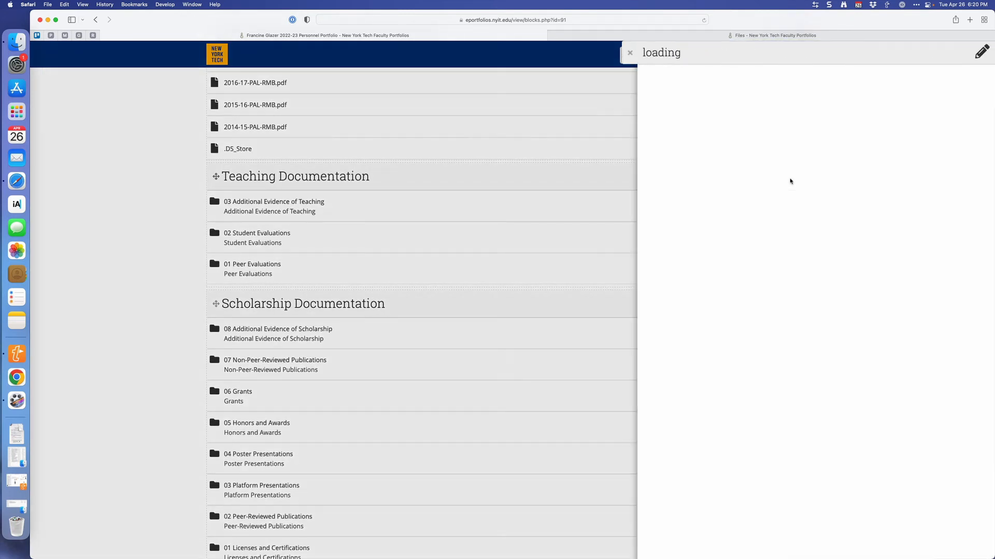
click(756, 145)
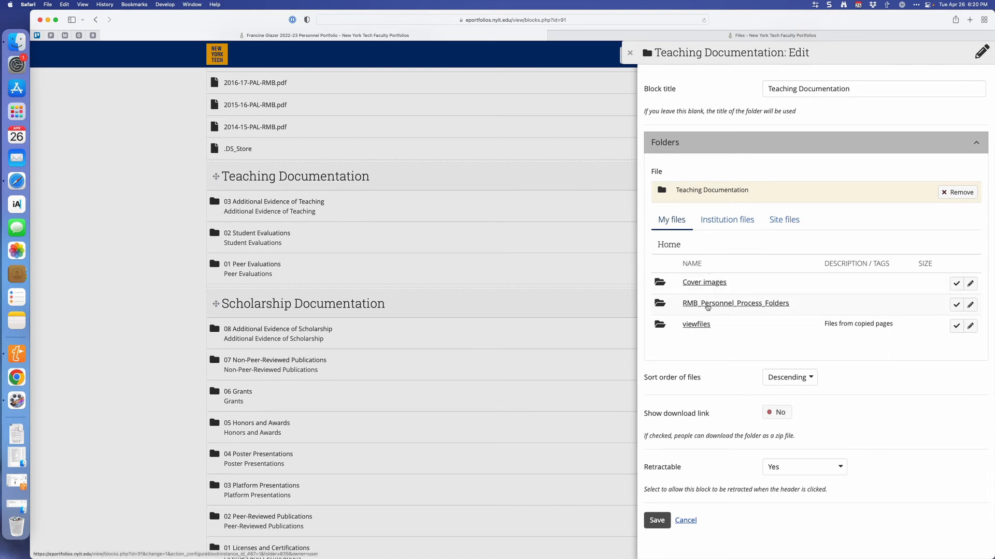
click(708, 305)
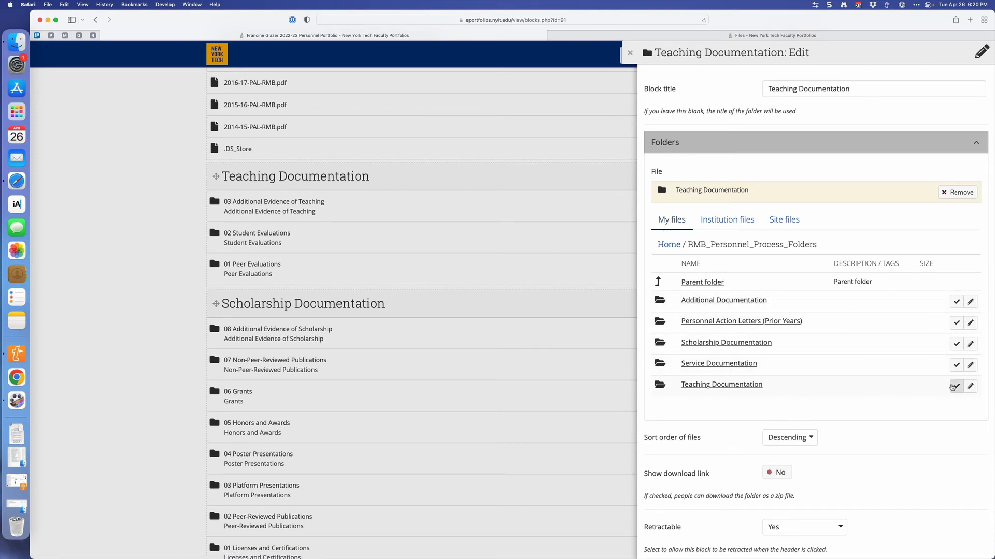
click(953, 387)
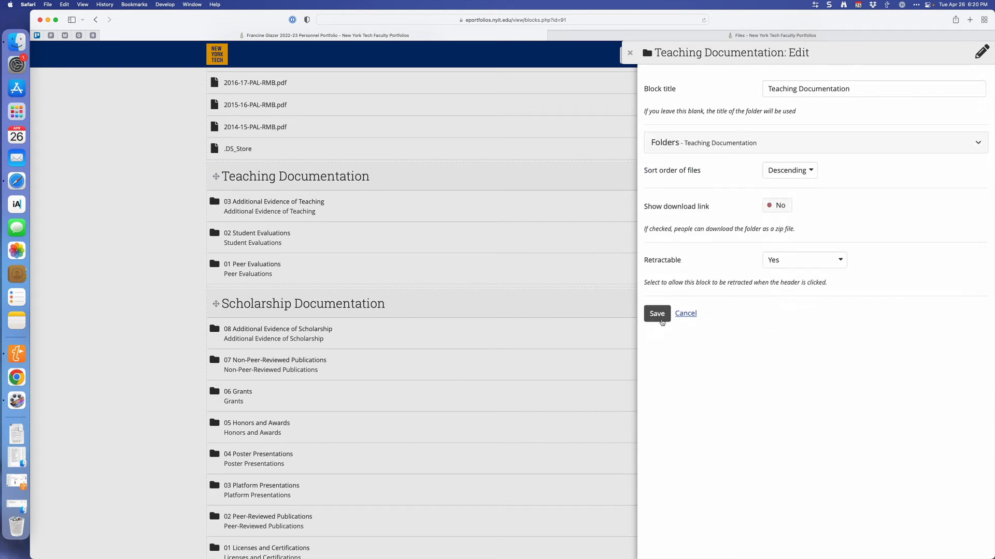
click(657, 314)
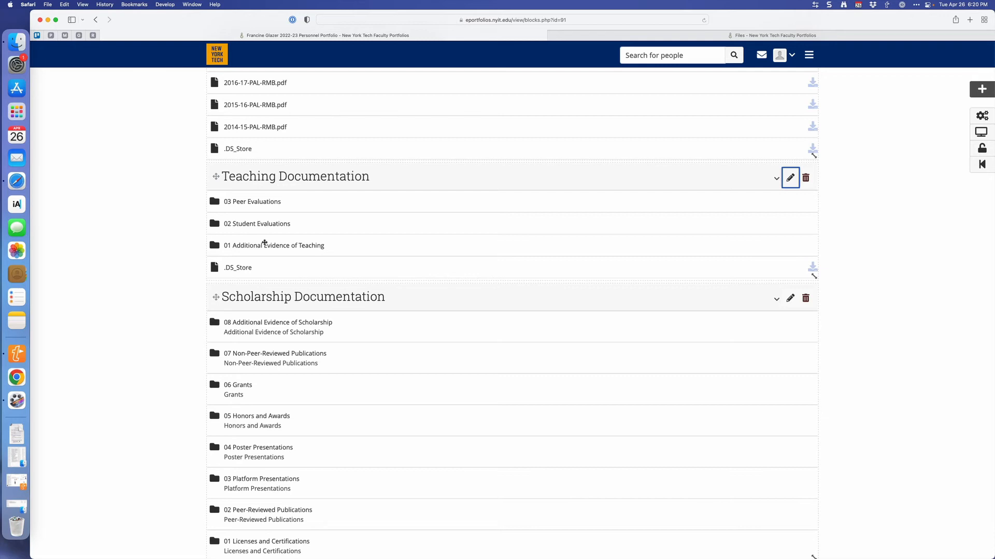
Set the Scholarship Documentation block to show the Scholarship Documentation folder from RMB_Personnel_Process_Folders, and save it.
click(789, 299)
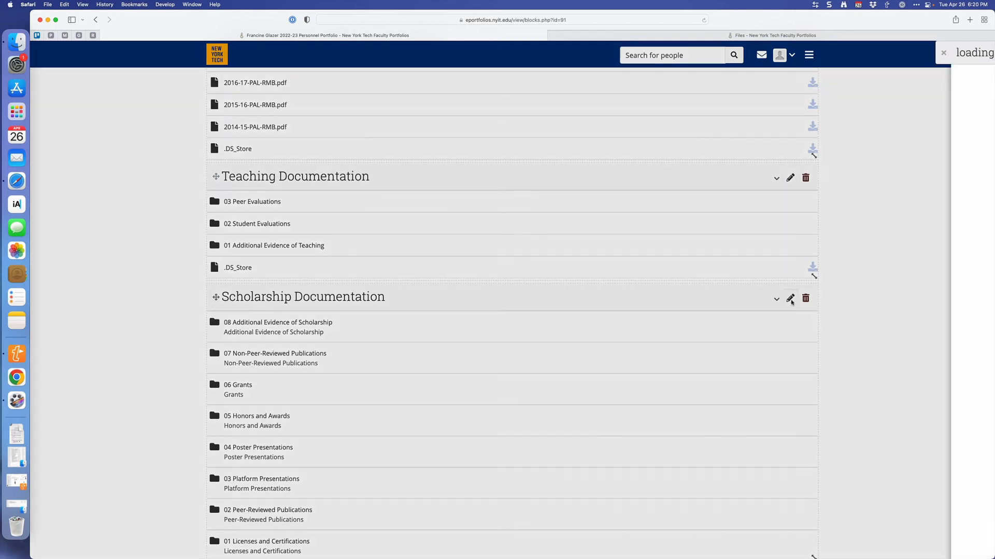
click(686, 141)
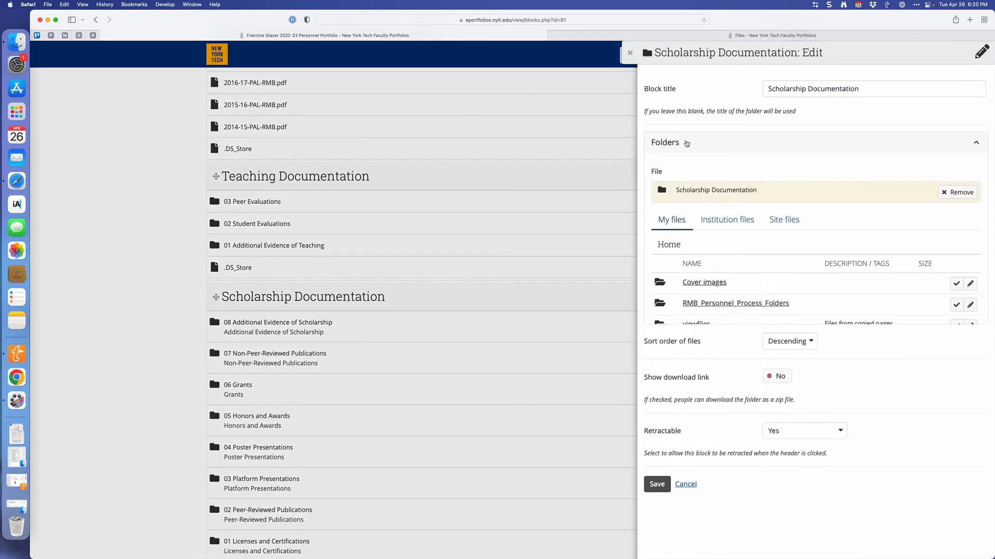
click(701, 303)
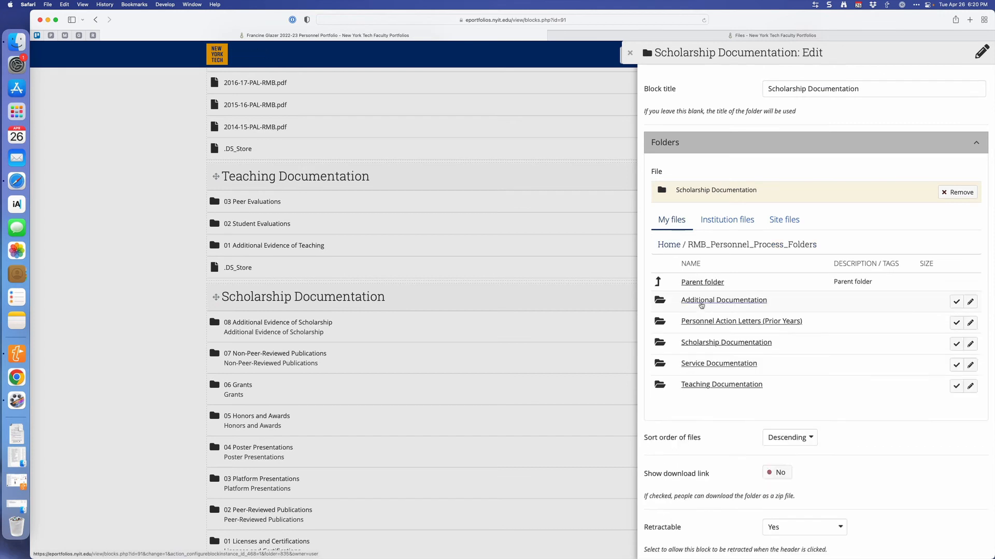
click(956, 344)
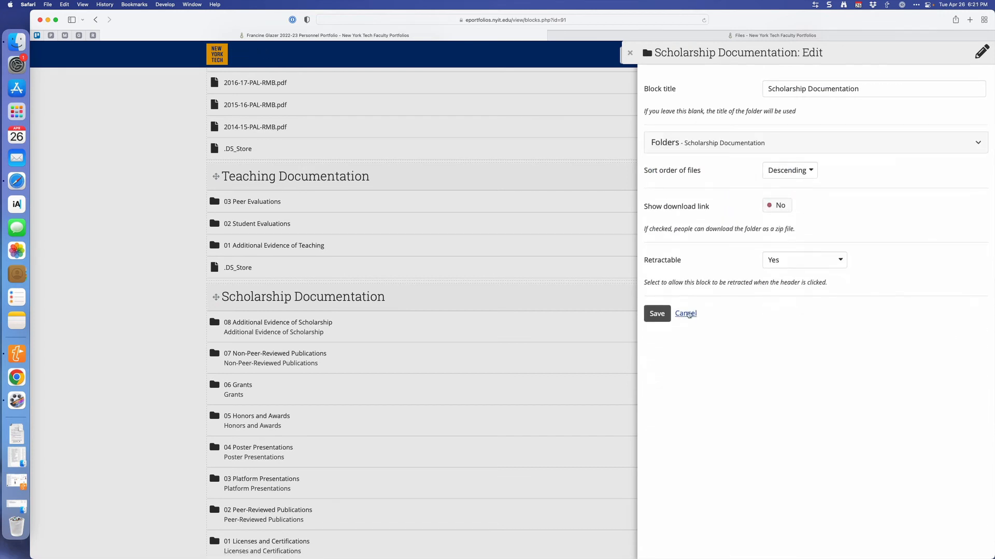
click(657, 314)
Set the Service Documentation block to show the Service Documentation folder from RMB_Personnel_Process_Folders, and save it.
scroll(660, 318, down, 4)
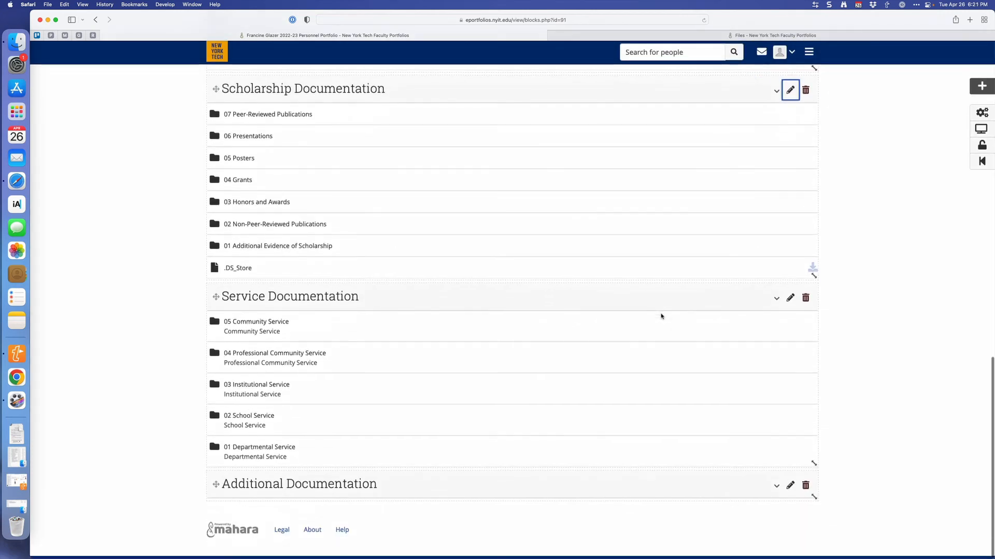
click(790, 301)
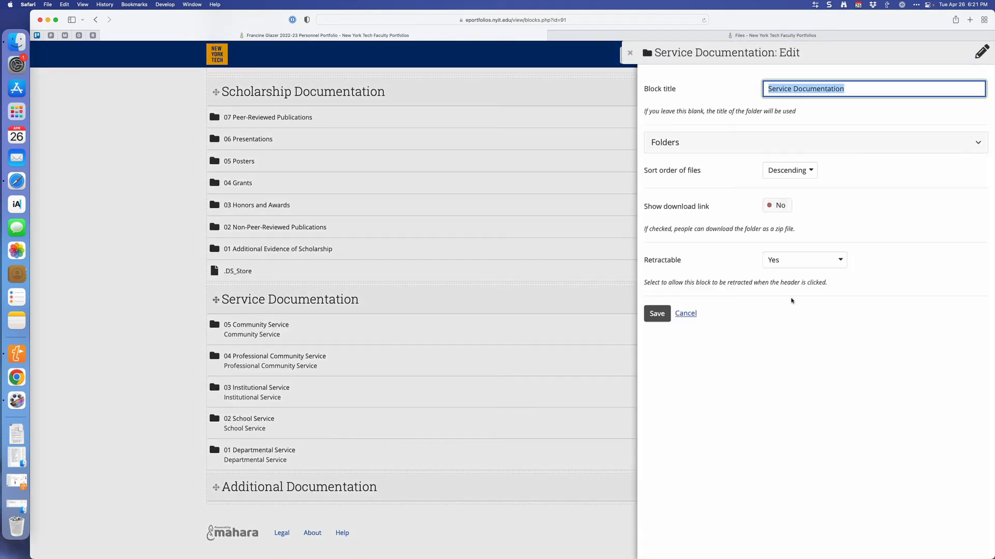
click(739, 137)
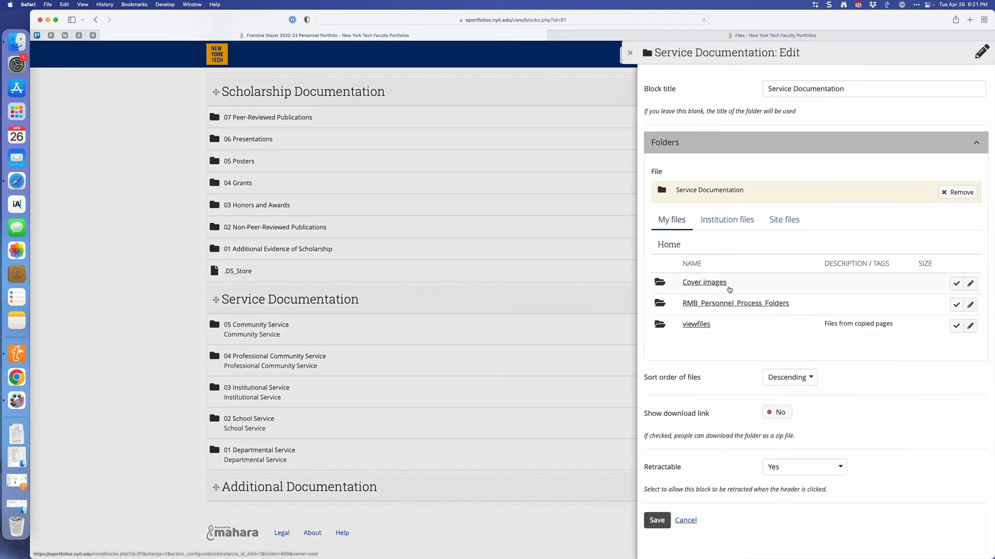
click(727, 303)
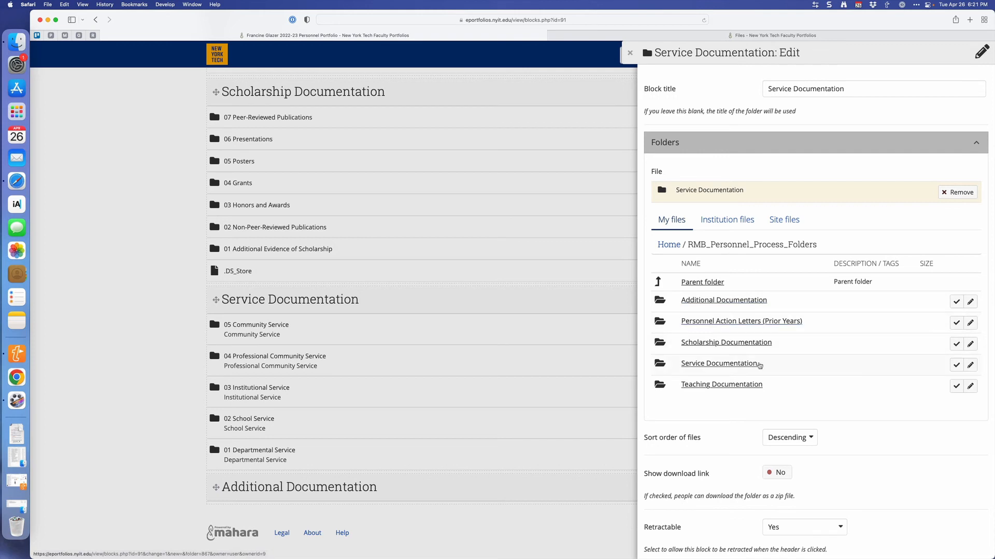
click(956, 365)
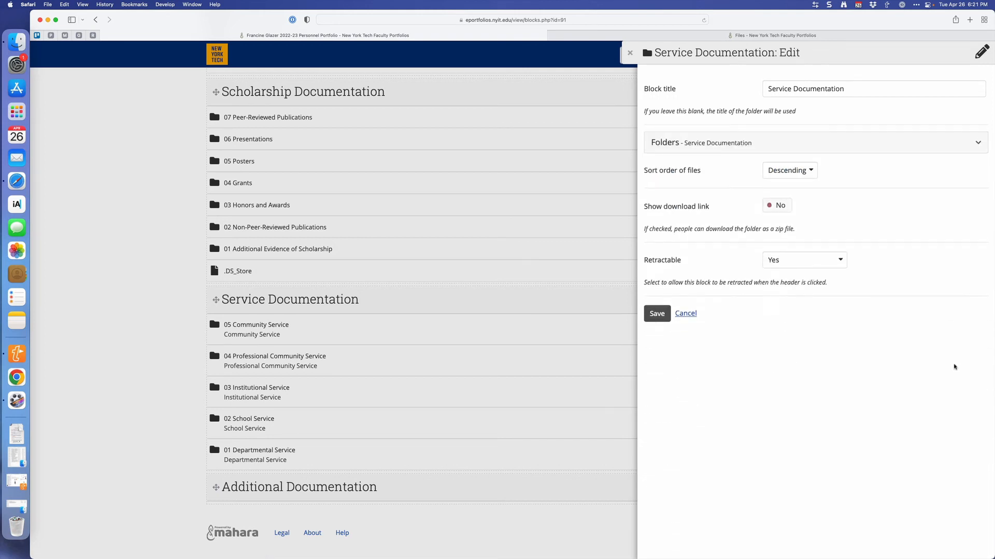
click(657, 320)
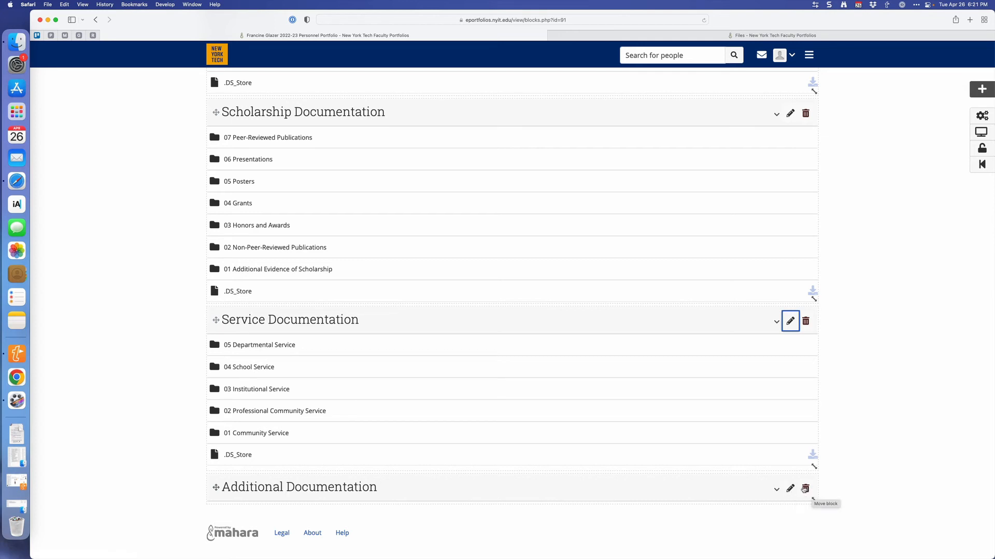
Delete the empty Additional Documentation block from the portfolio page.
click(806, 489)
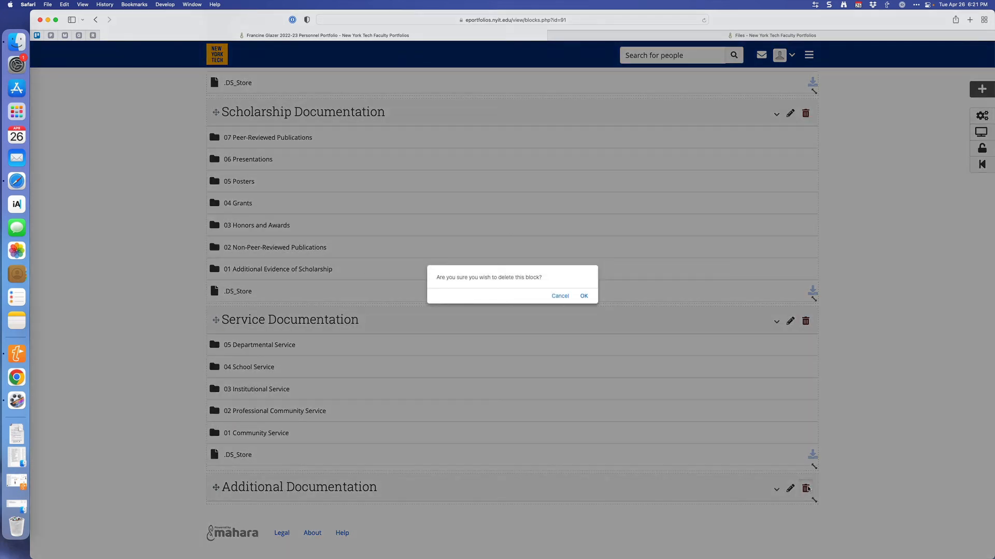
click(584, 296)
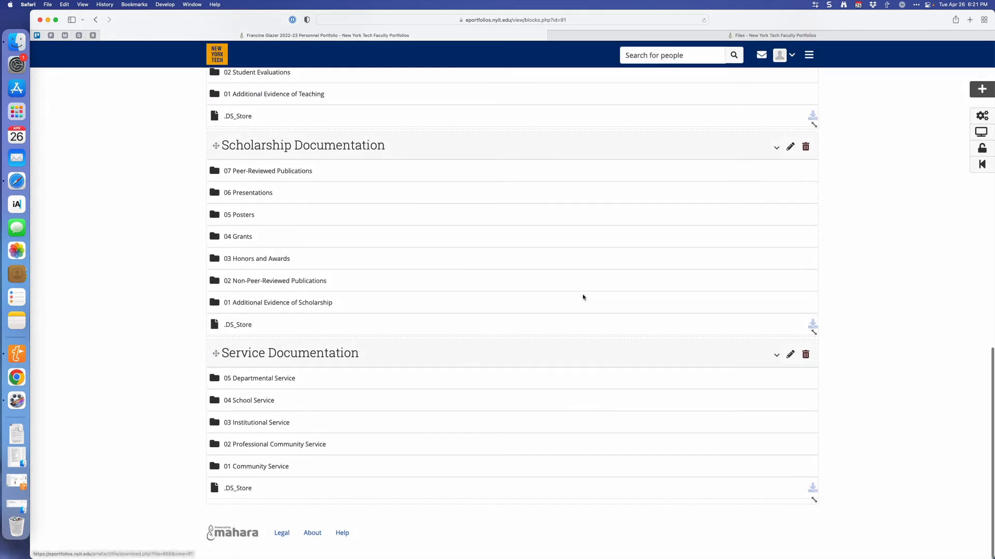
Display the portfolio page as viewers see it and review all its blocks from the review sections to Service Documentation.
scroll(583, 297, up, 5)
scroll(582, 297, up, 15)
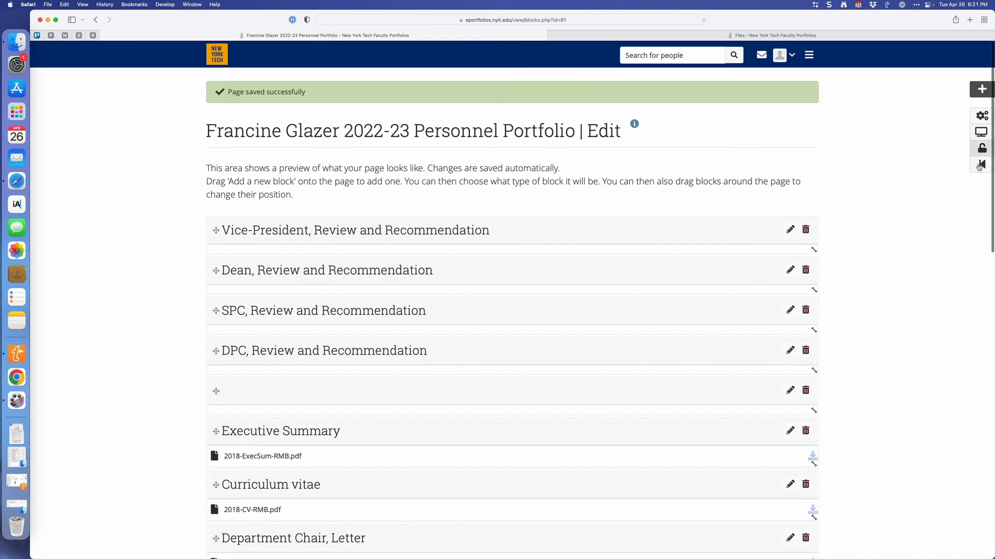
click(982, 133)
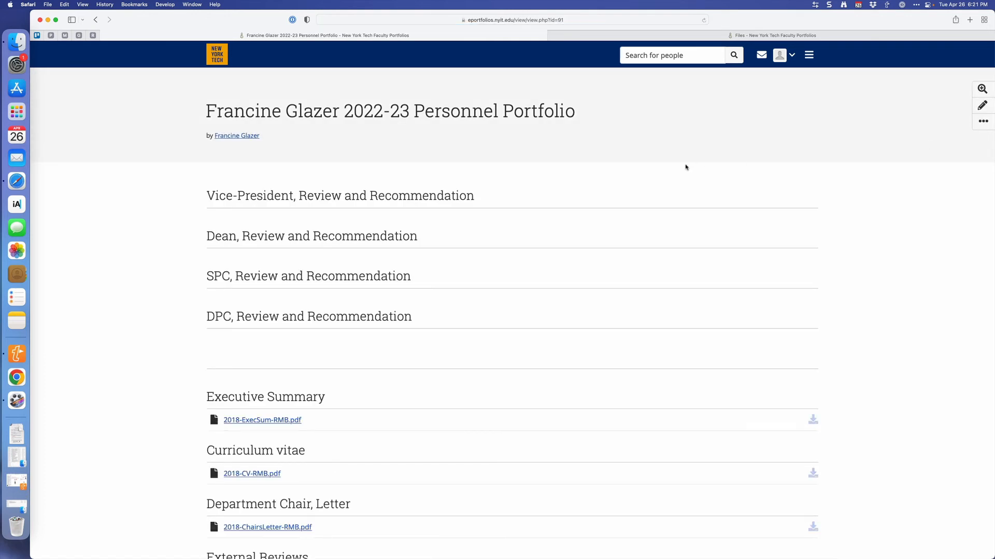
scroll(685, 167, down, 10)
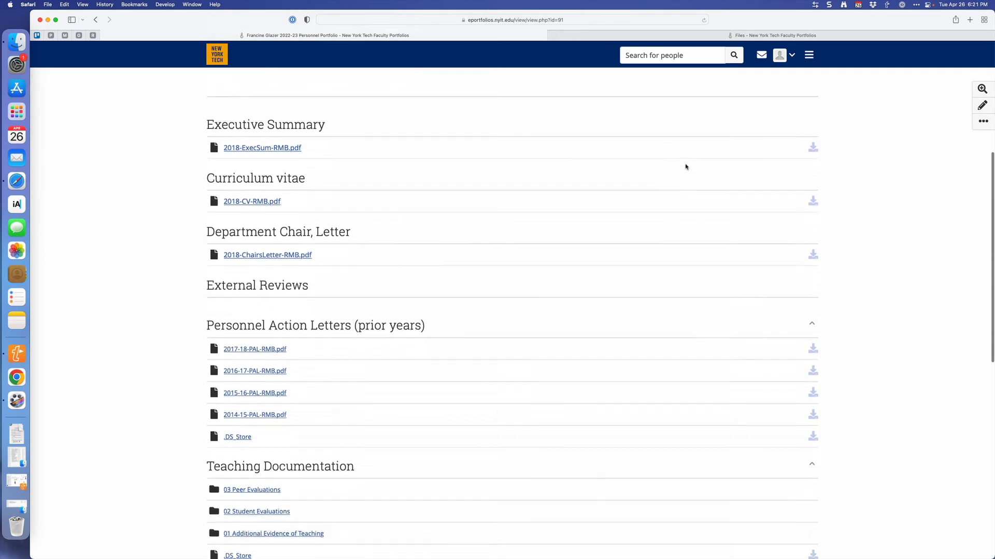
scroll(685, 166, down, 8)
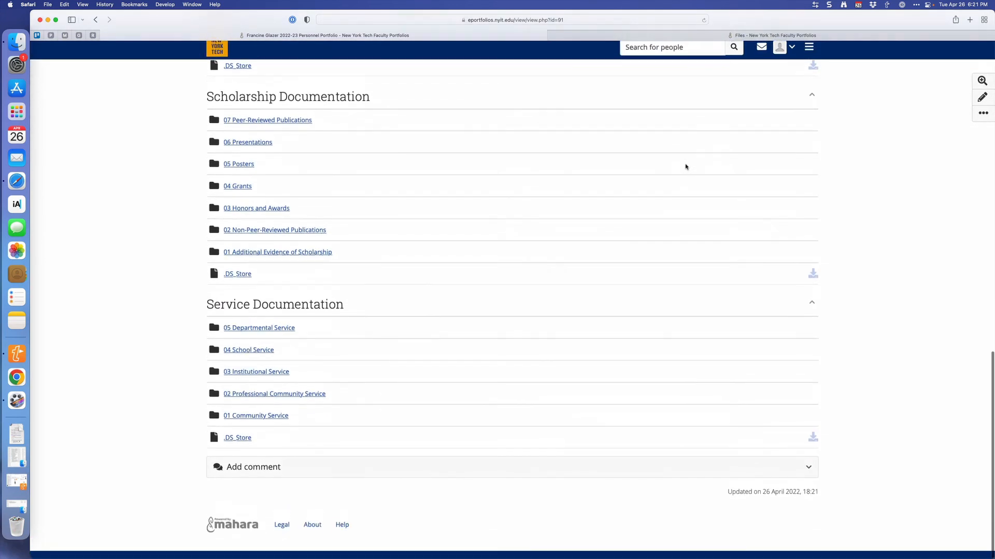
scroll(685, 167, up, 15)
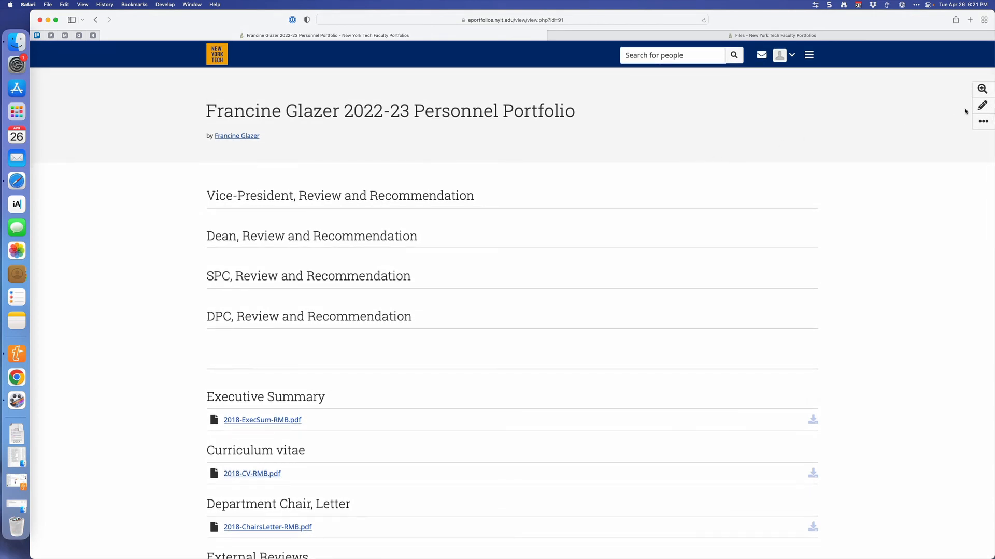
Return to editing the page, open its access settings, and set Allow copying to Yes in the advanced options.
click(982, 105)
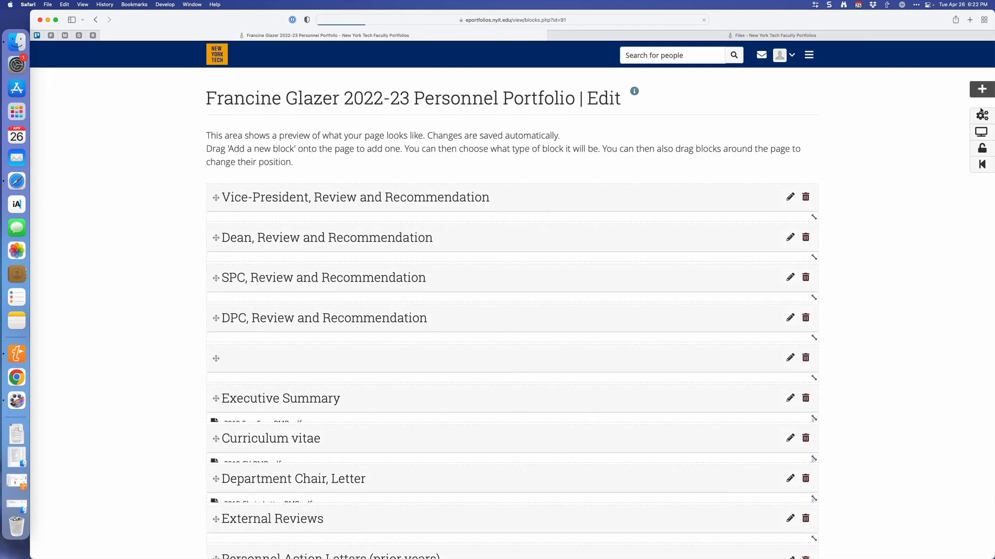
click(983, 149)
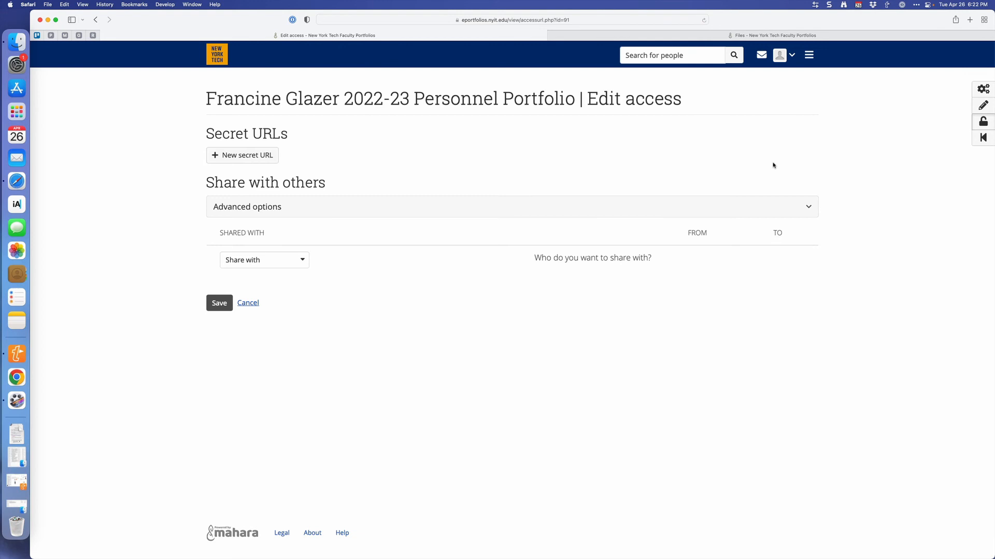
click(810, 208)
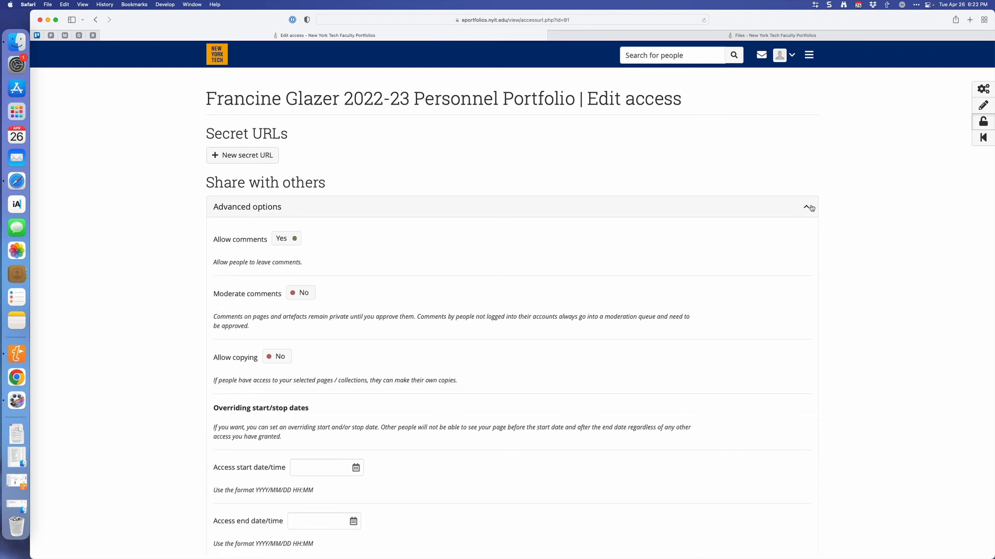
click(278, 359)
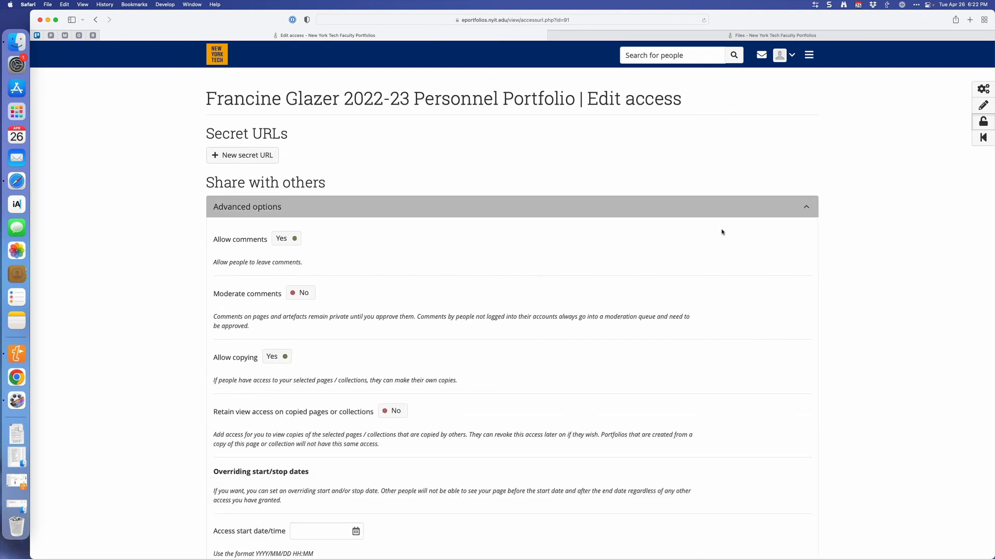
click(806, 208)
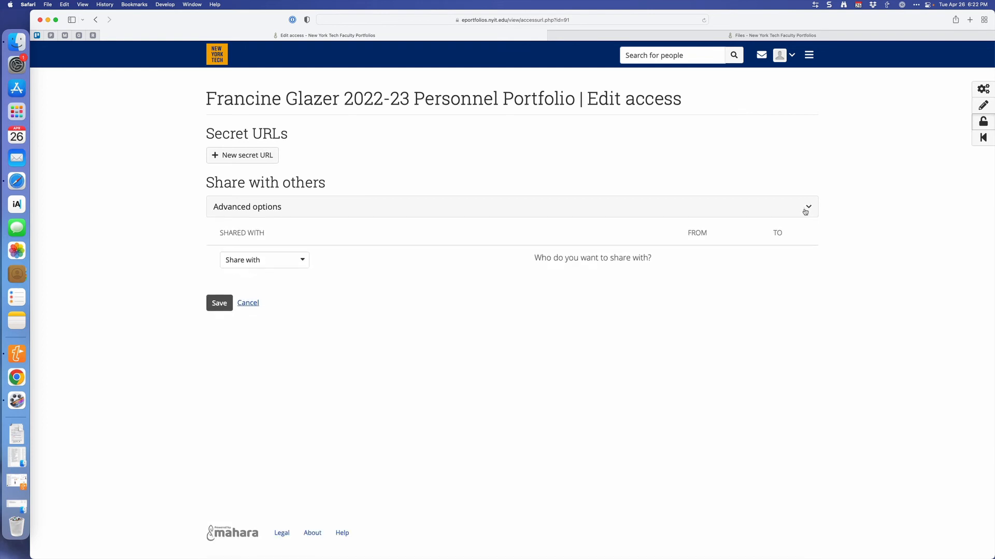
Share the portfolio with the person account Personnel Portfolios, found by searching "personnel", with no special role, and save the access settings.
click(300, 260)
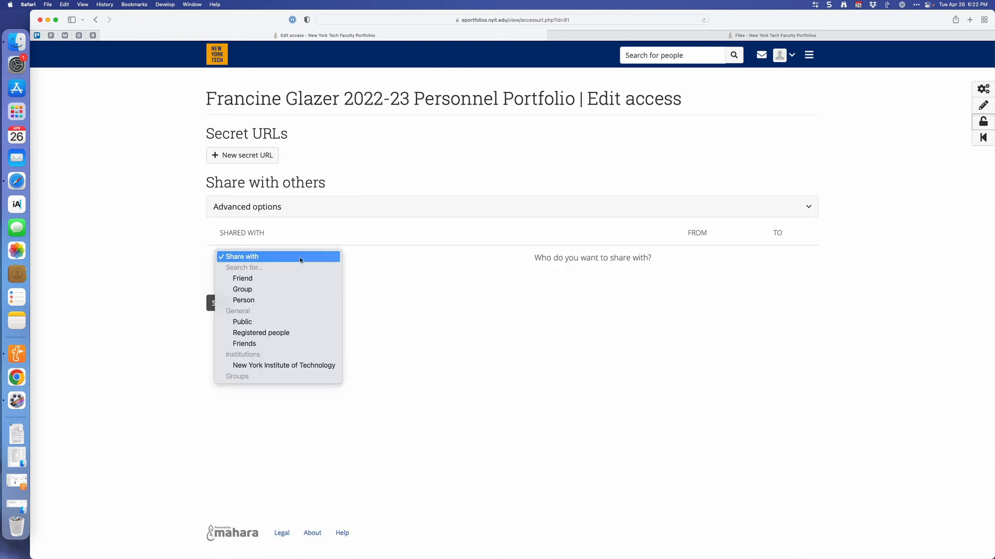
click(285, 299)
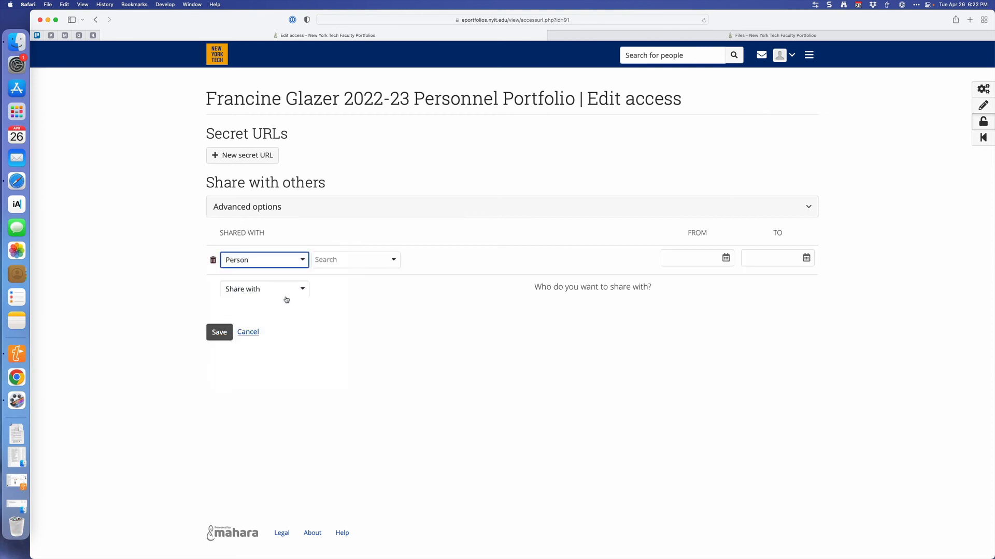
click(337, 262)
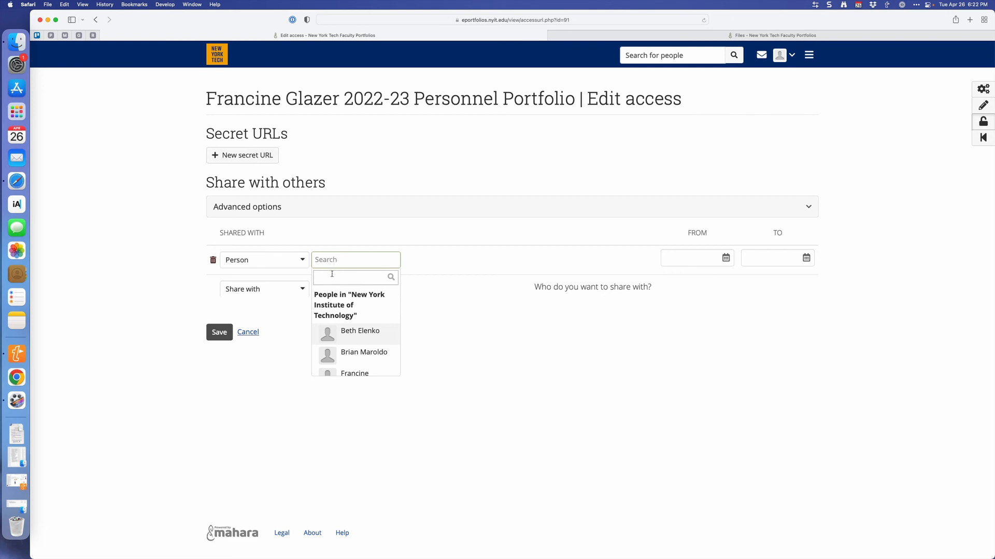
text(personnel)
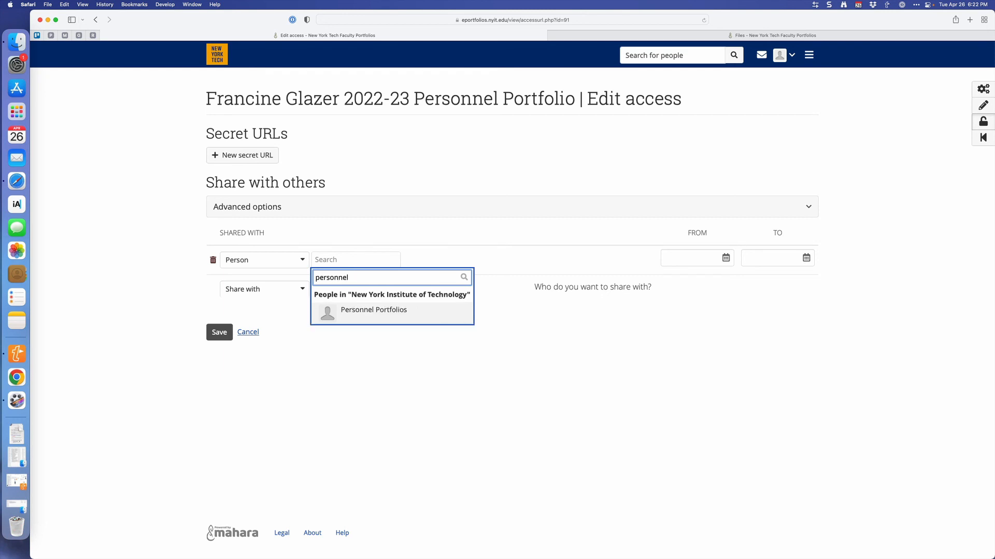
click(363, 312)
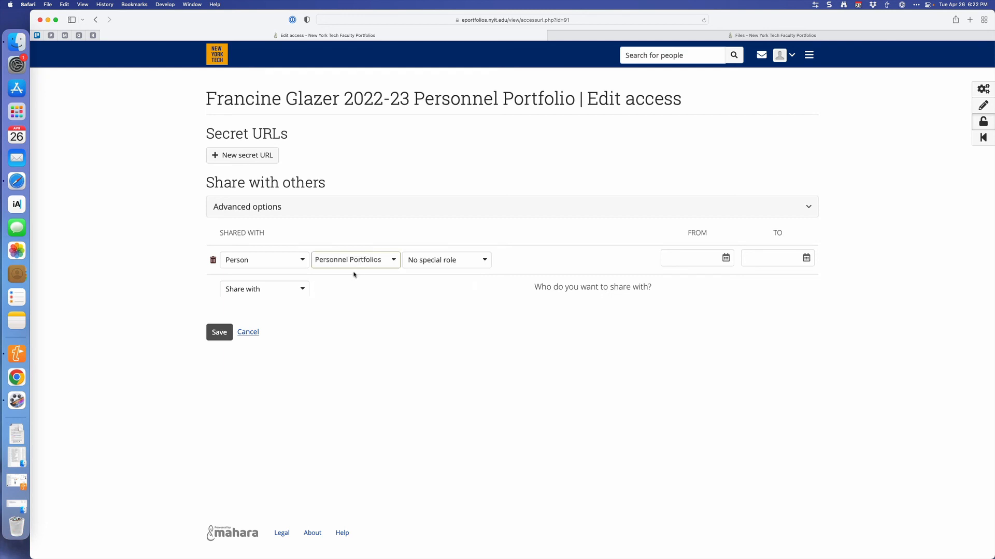
click(453, 261)
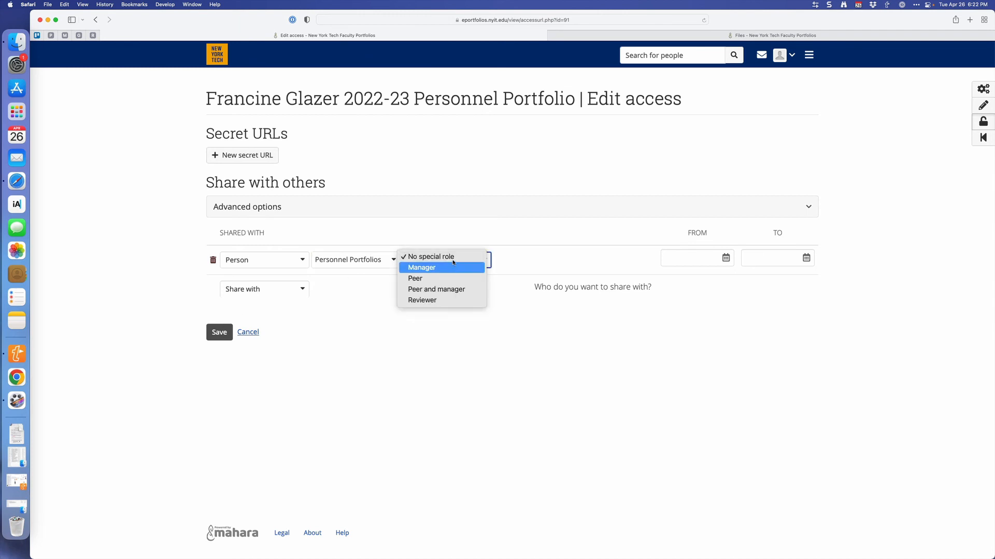
click(454, 257)
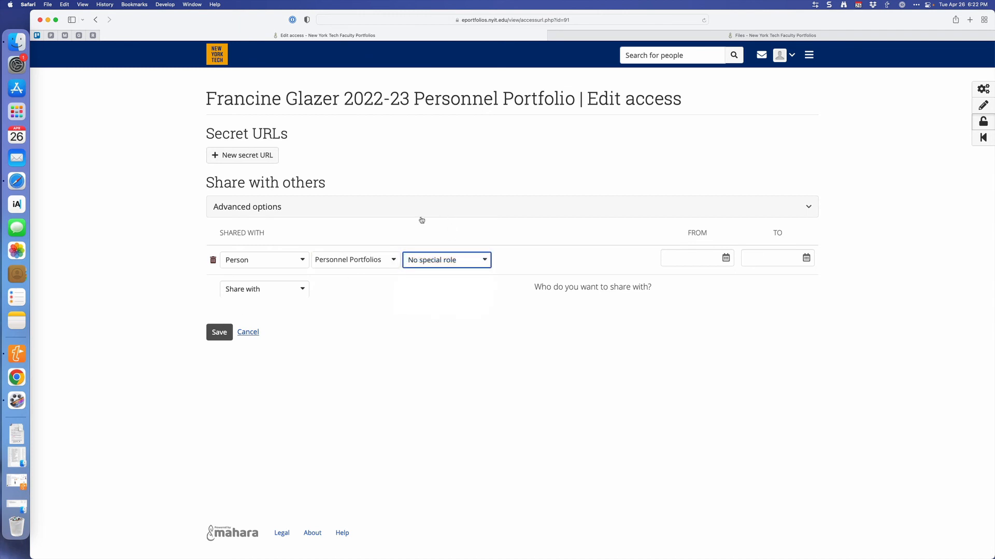
click(218, 333)
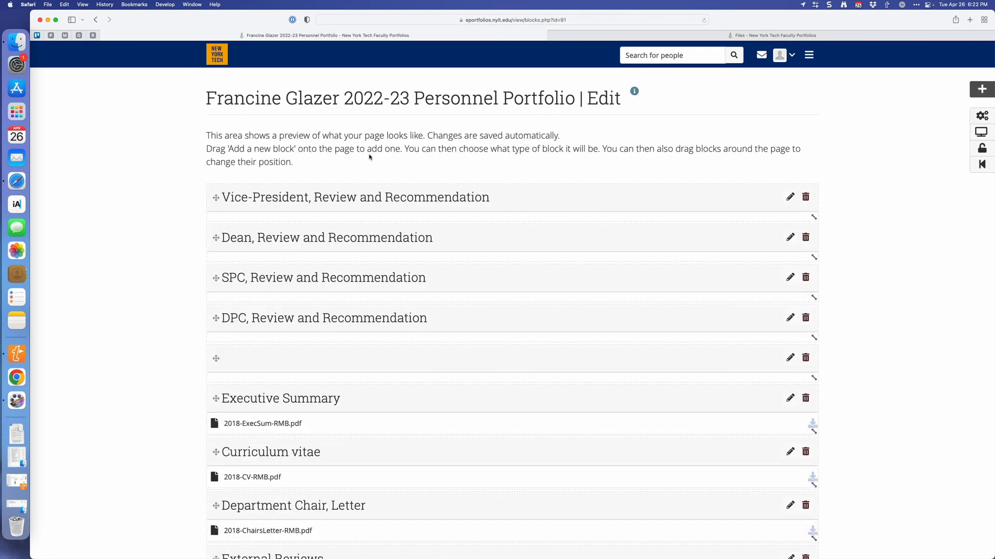
Check the portfolio's access settings and leave them for the Pages and collections overview without saving.
click(983, 151)
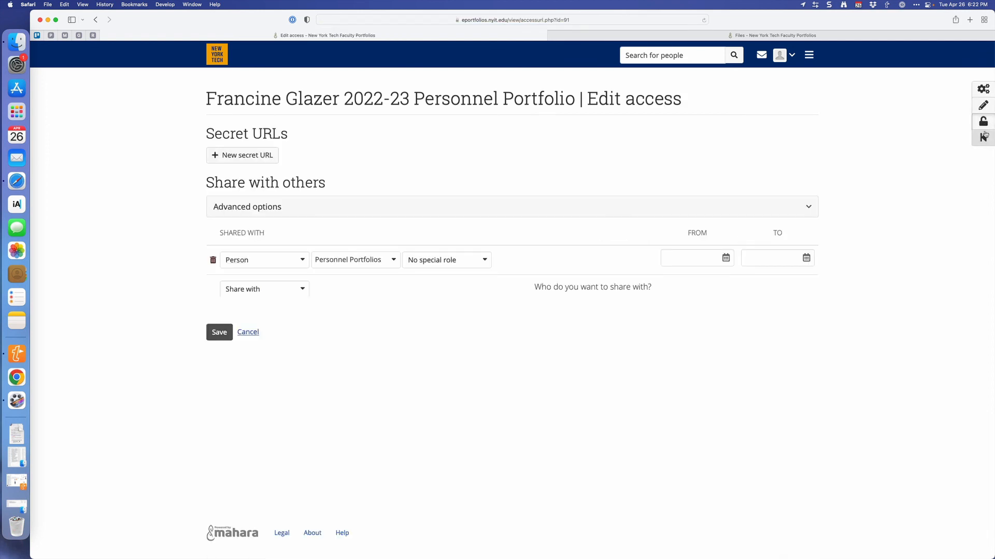
click(984, 136)
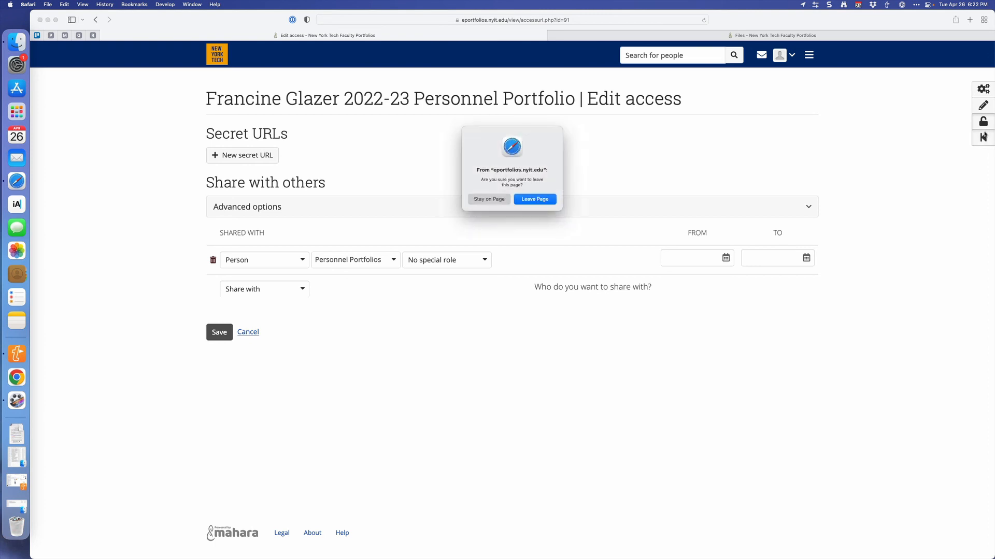
click(534, 199)
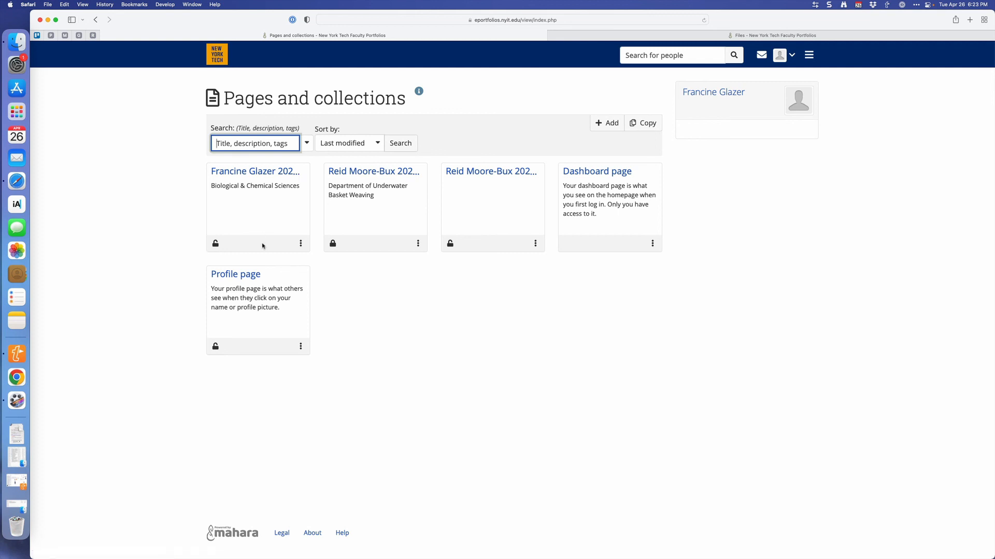
Reopen the shared 2022-23 Personnel Portfolio for editing, then review its title and description settings and save them as they are.
click(300, 243)
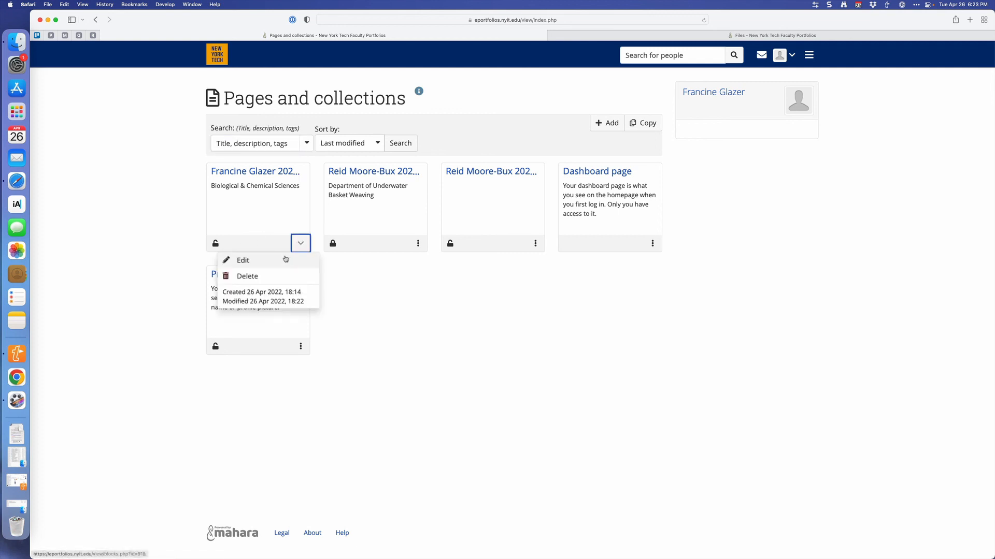
click(284, 261)
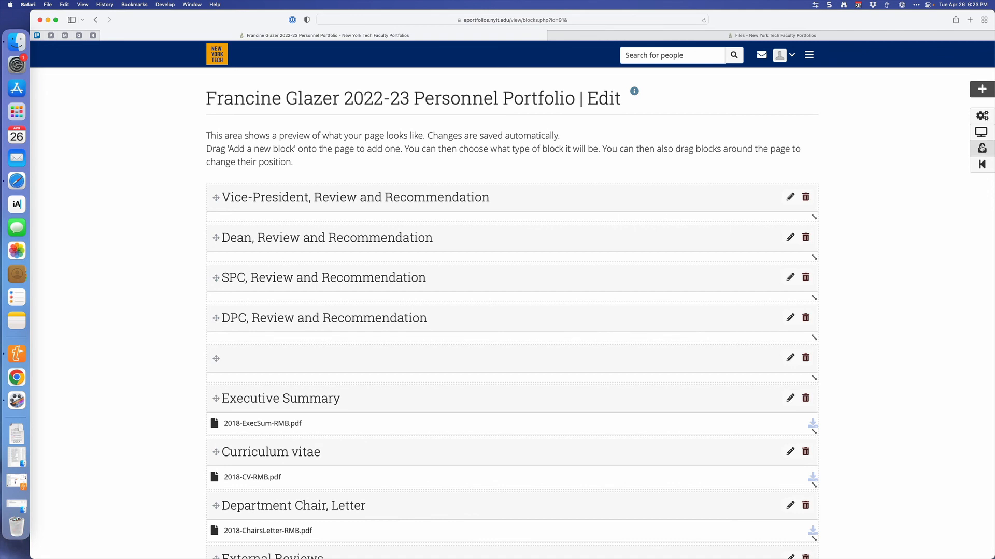
click(978, 117)
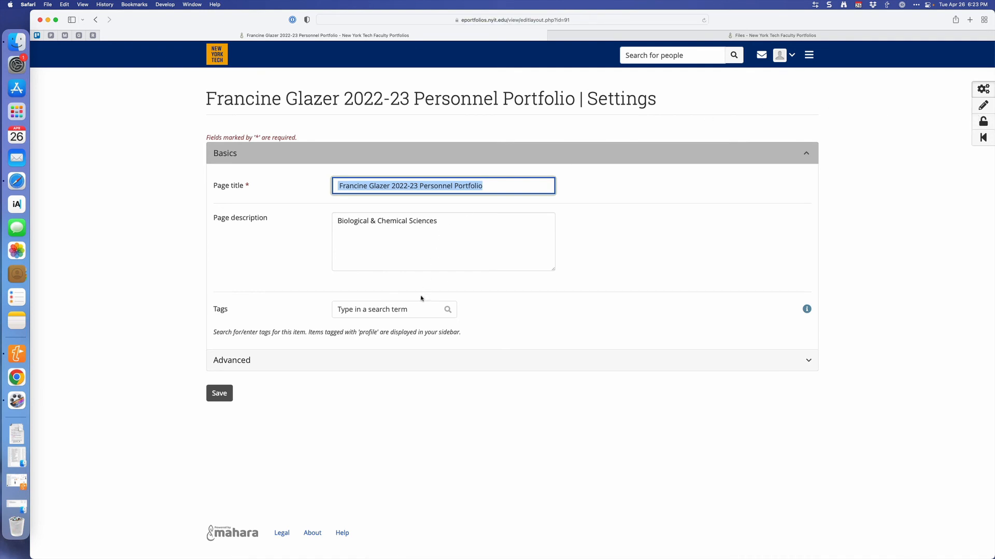
click(213, 392)
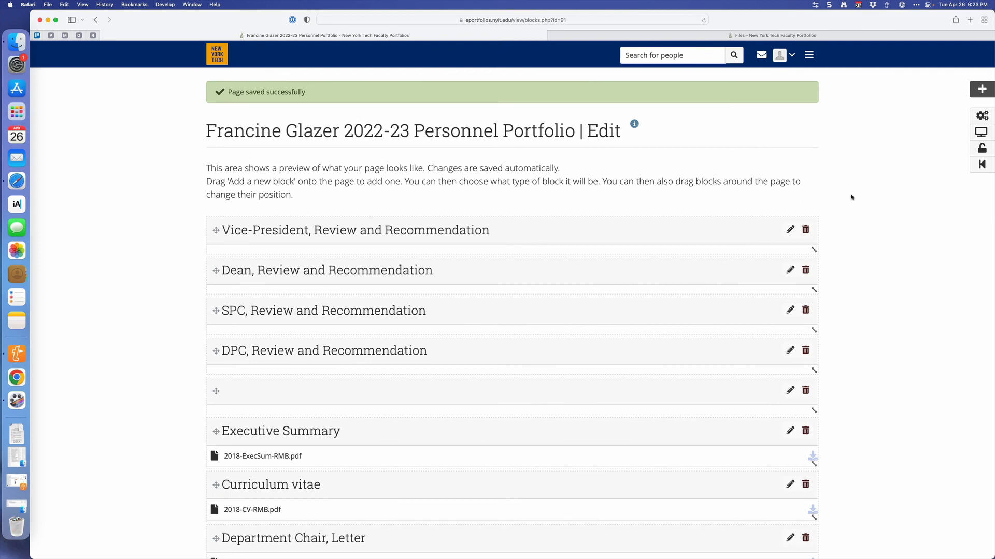
Leave the portfolio editor and display the Pages and collections overview.
click(978, 166)
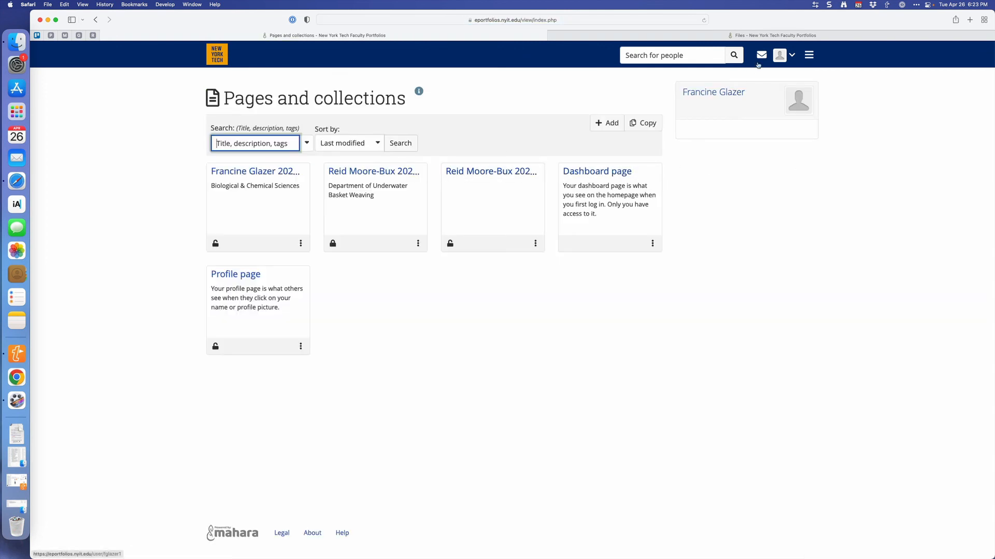
click(817, 55)
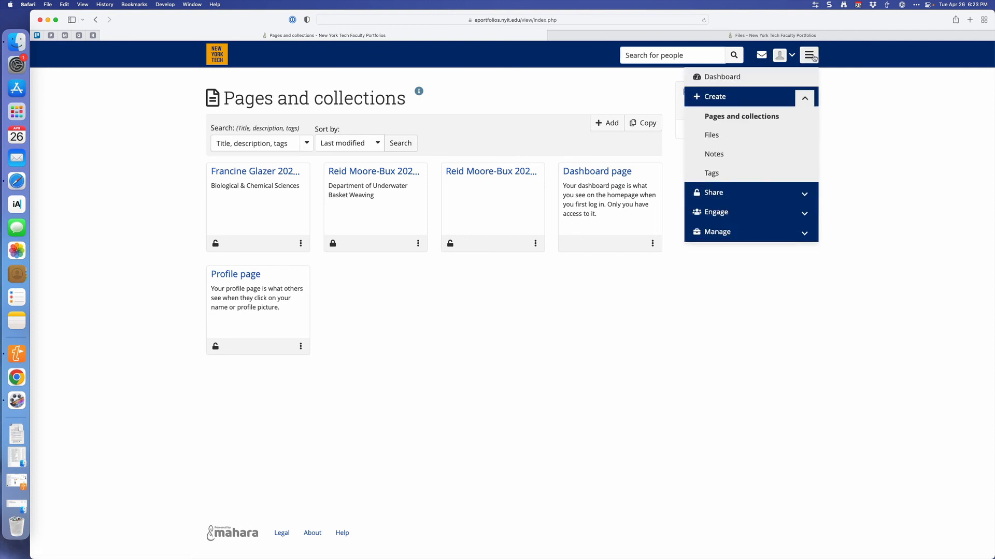
click(742, 115)
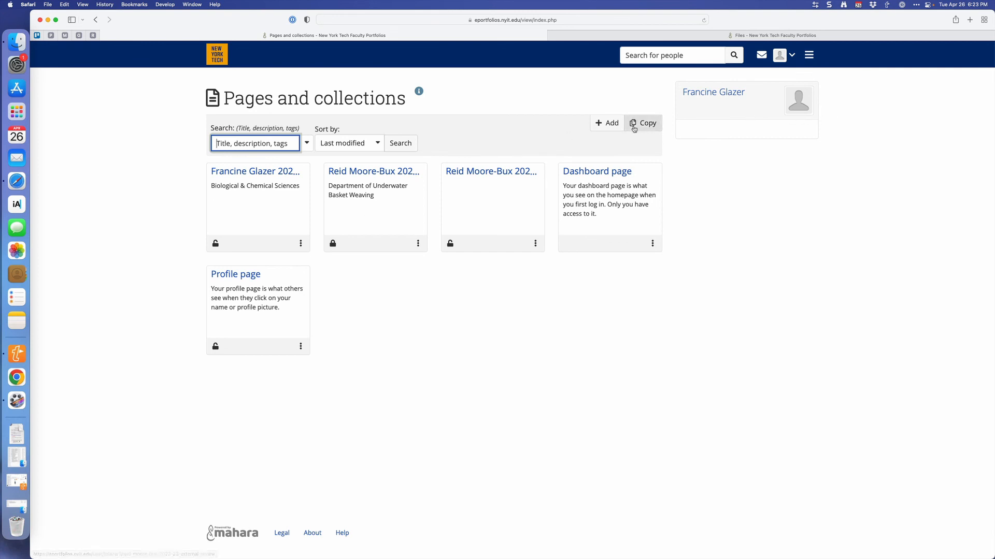
Display the list of pages shared by me to check the access granted for the 2022-23 Personnel Portfolio.
click(809, 57)
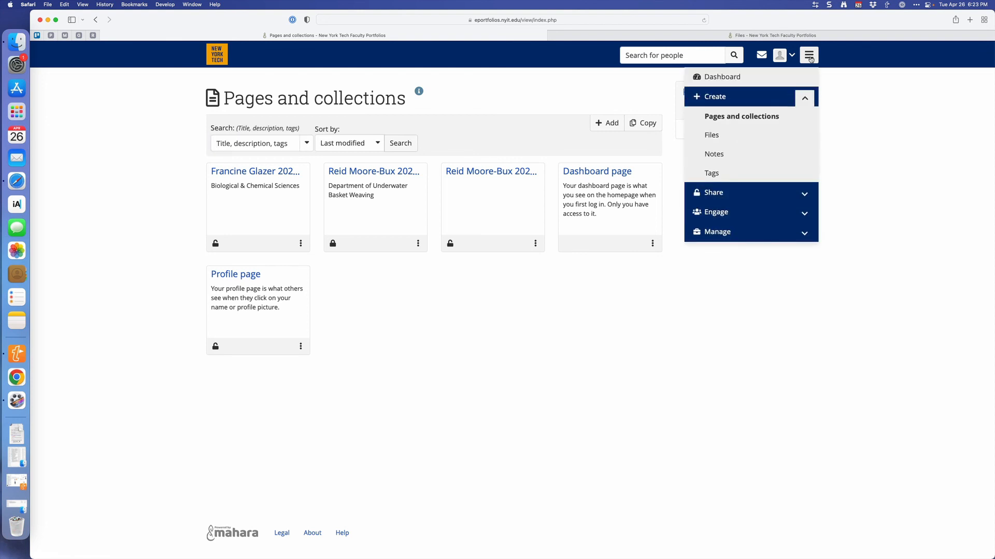
click(771, 193)
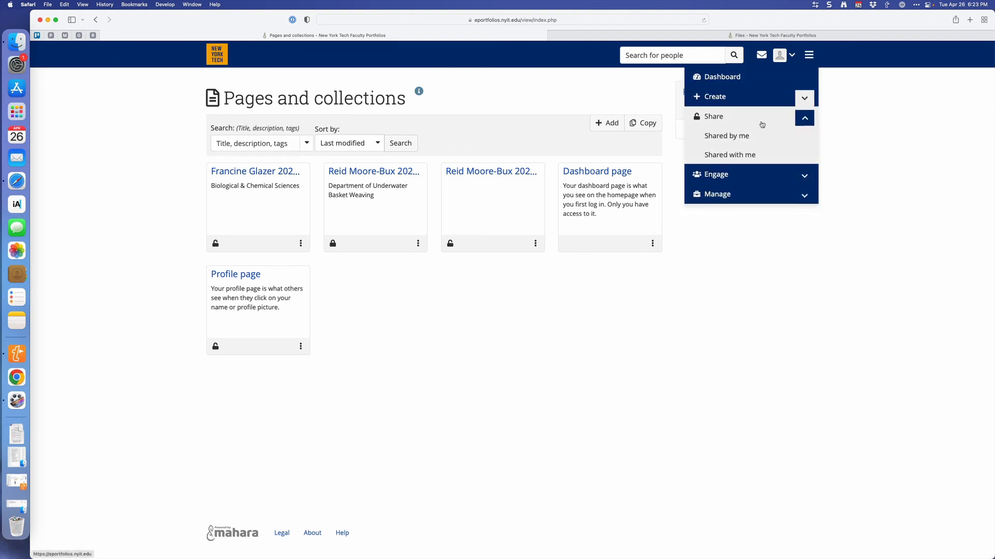
click(732, 136)
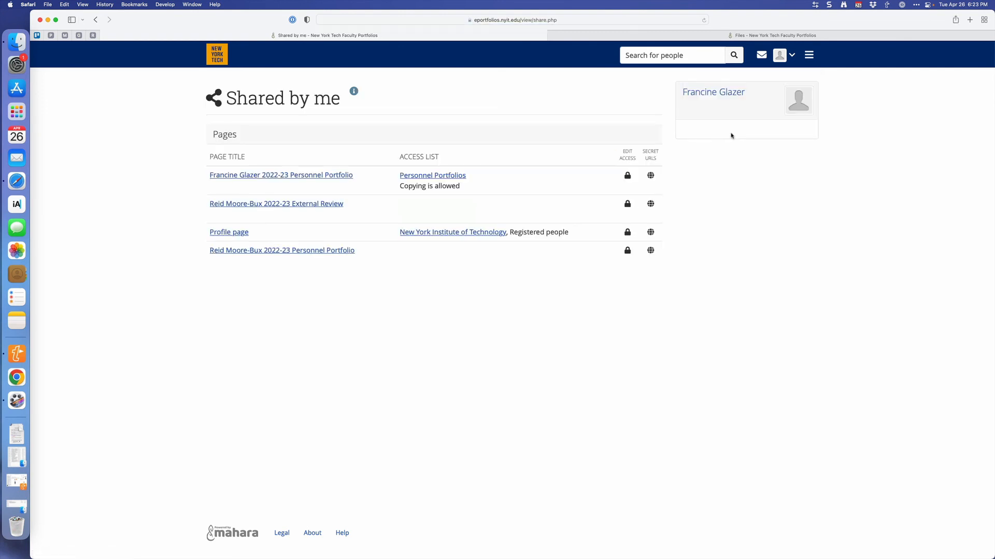